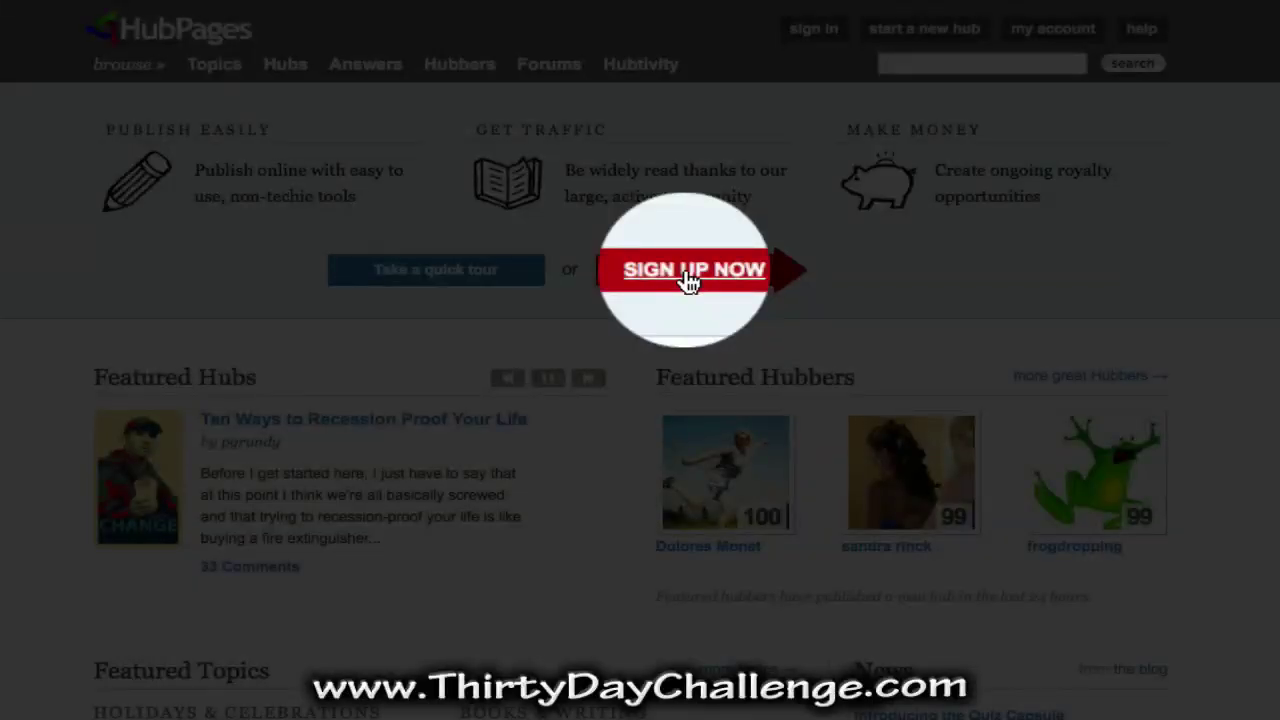
Start the HubPages sign-up and create the account under the username Home Made Soap
left_click(683, 270)
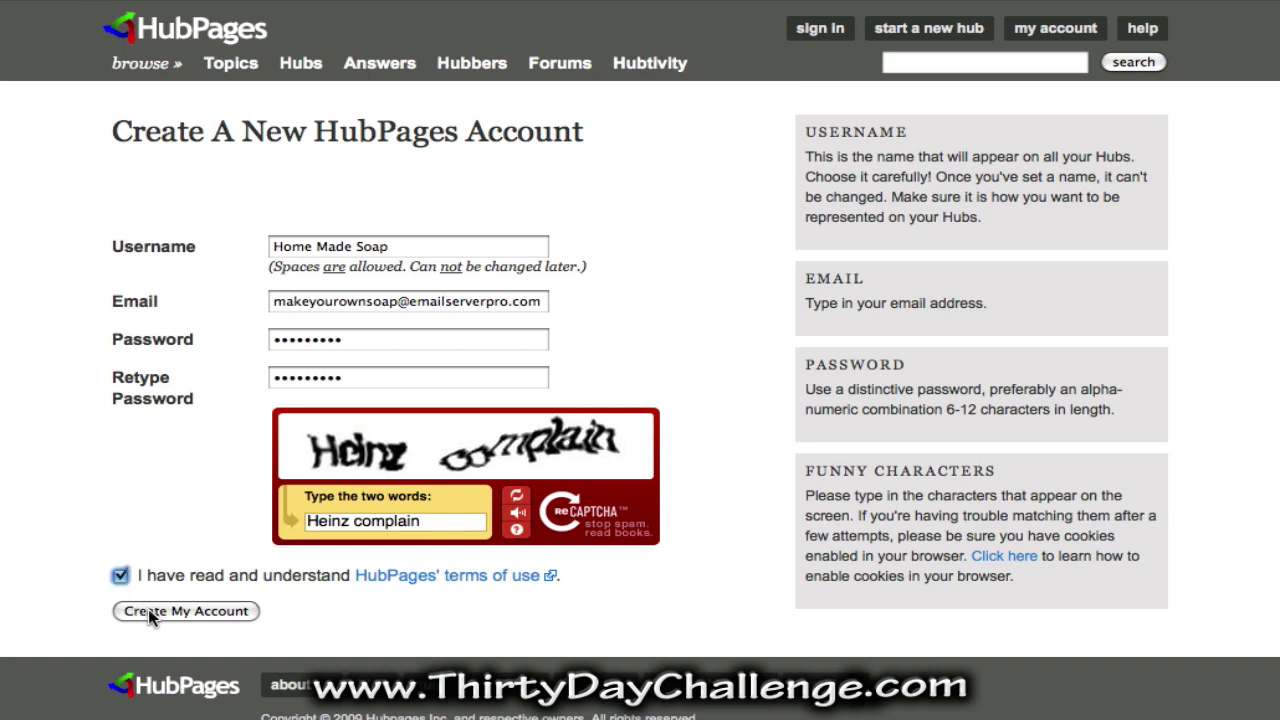
left_click(190, 611)
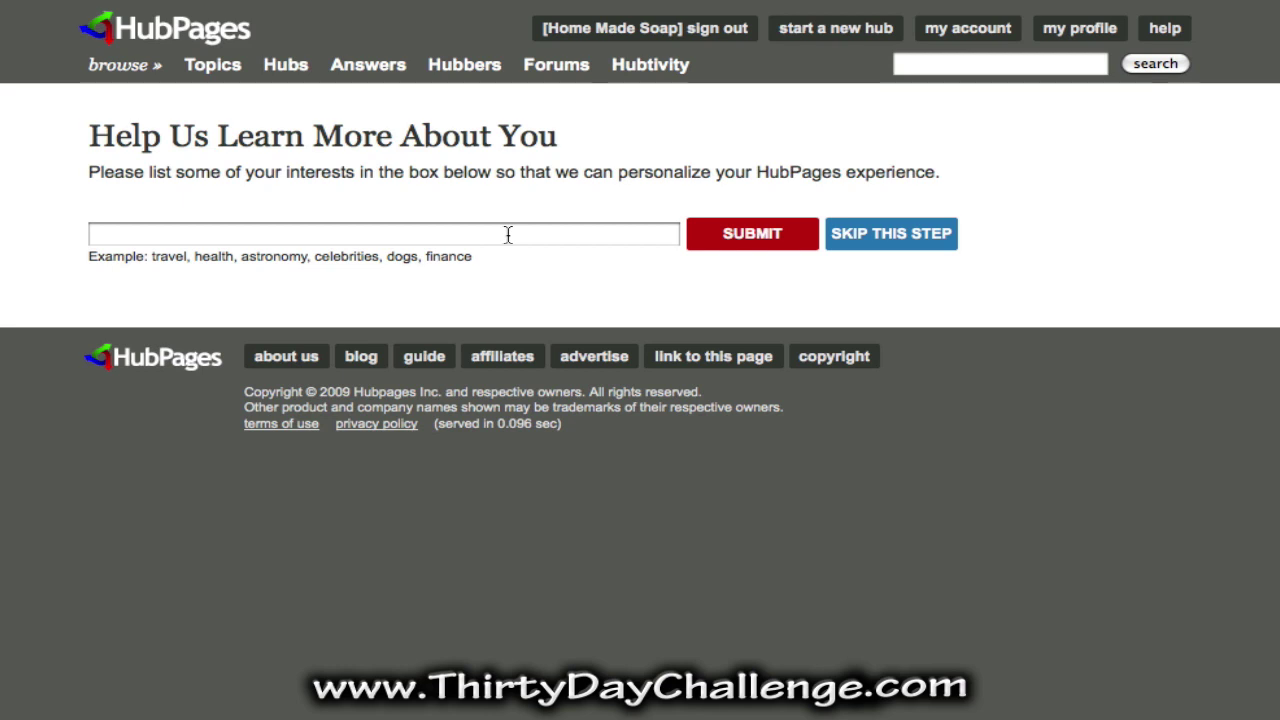
Submit the interests "crafts, soap making, natural living, make your own soap" for personalization
type("crafts, soap making, natural living")
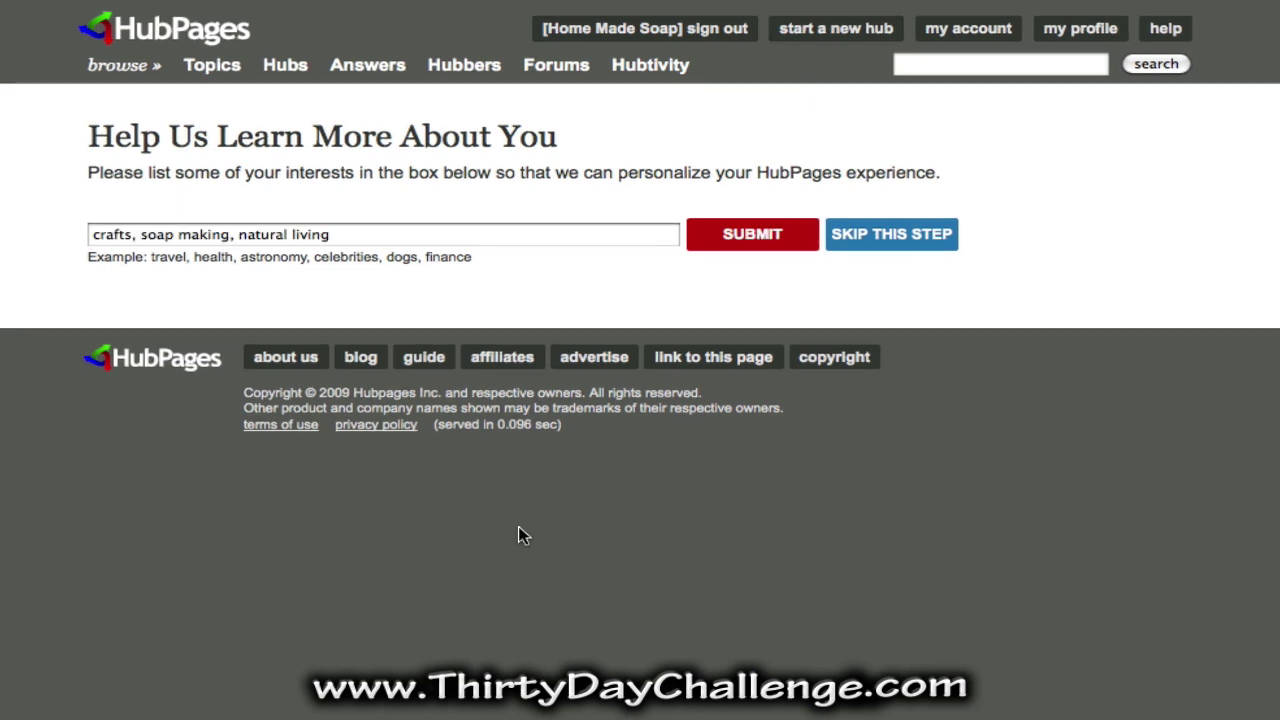
left_click(350, 236)
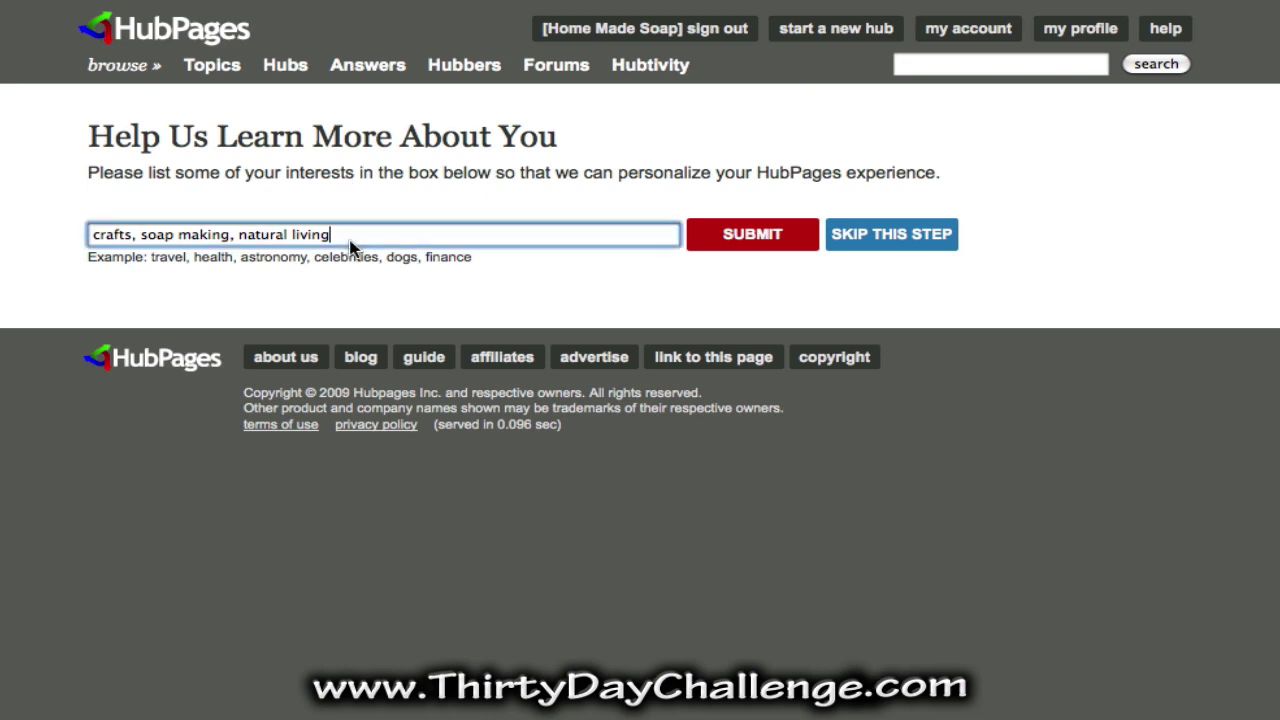
type(", make your ownsoap")
key("BackSpace")
key("BackSpace")
key("BackSpace")
key("BackSpace")
type("soap")
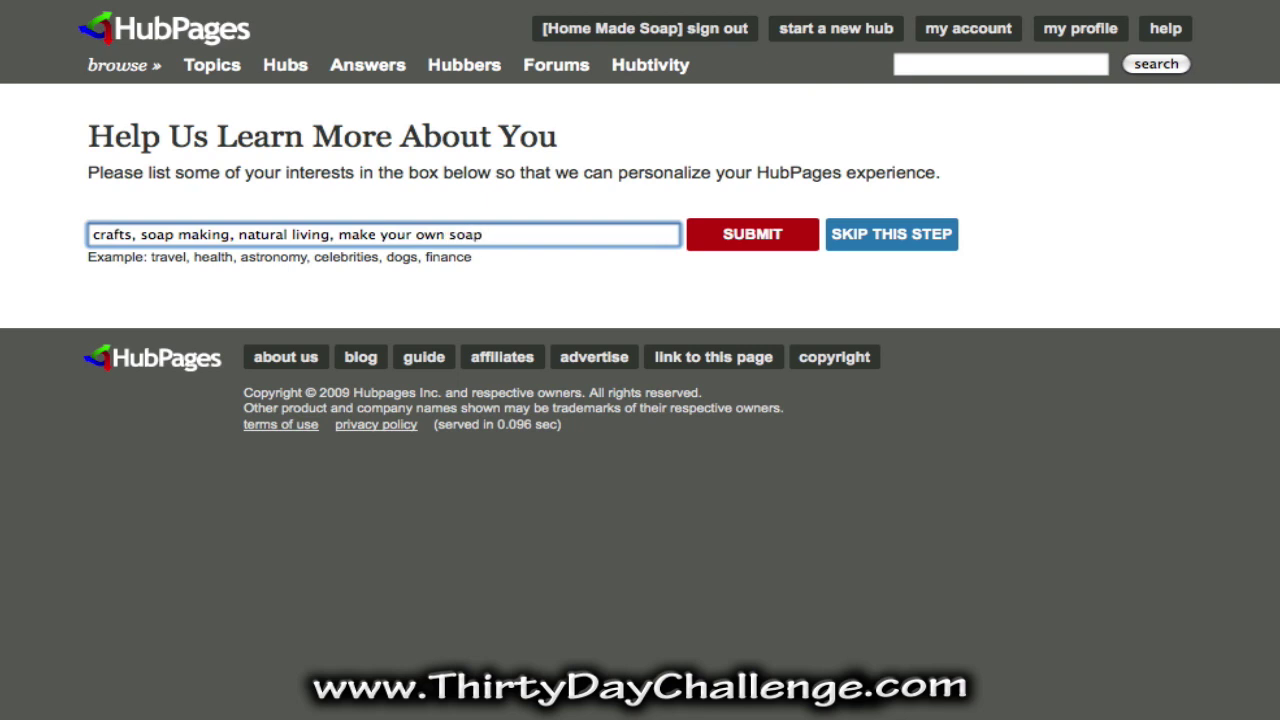
left_click(757, 234)
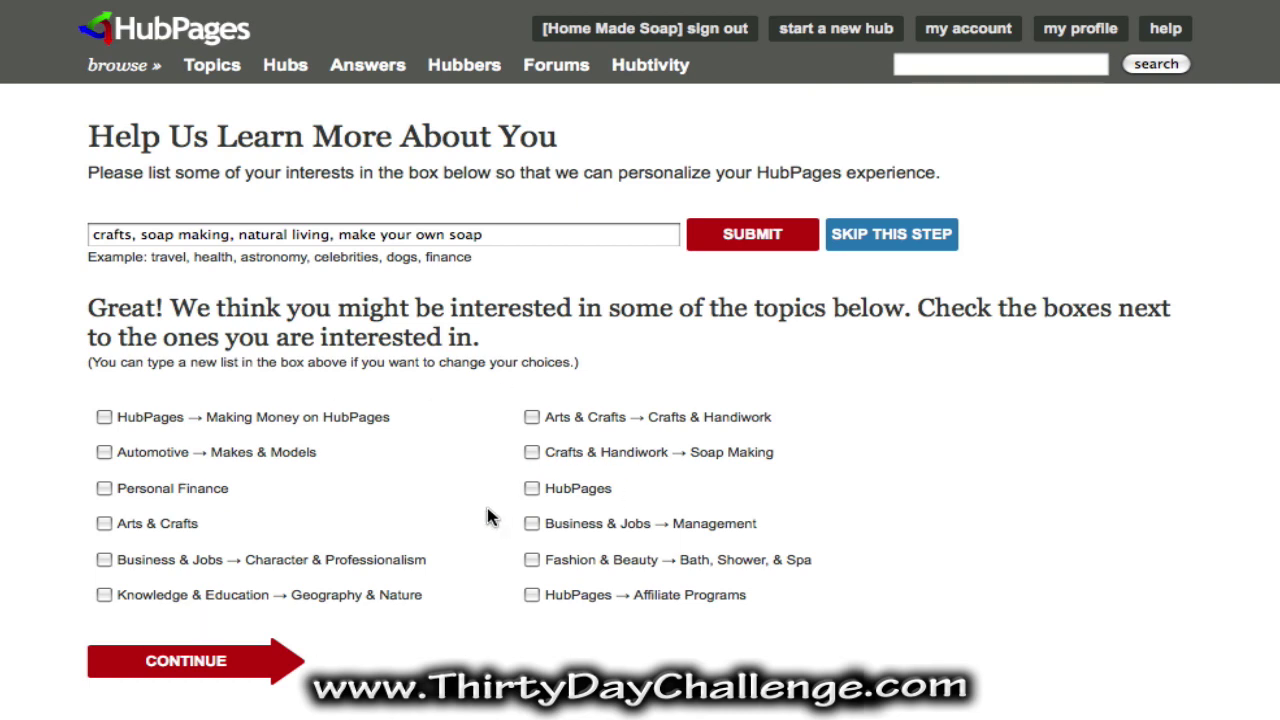
Choose Crafts & Handiwork → Soap Making as the topic of interest and continue
left_click(533, 452)
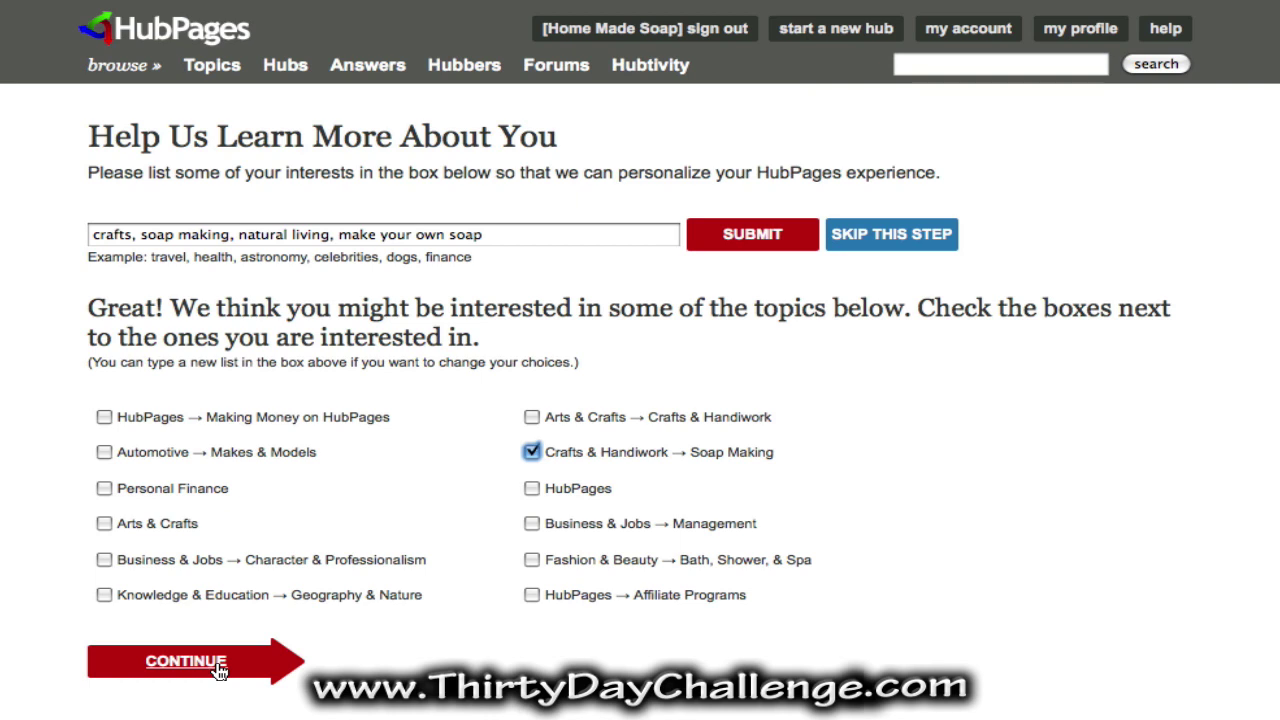
left_click(219, 671)
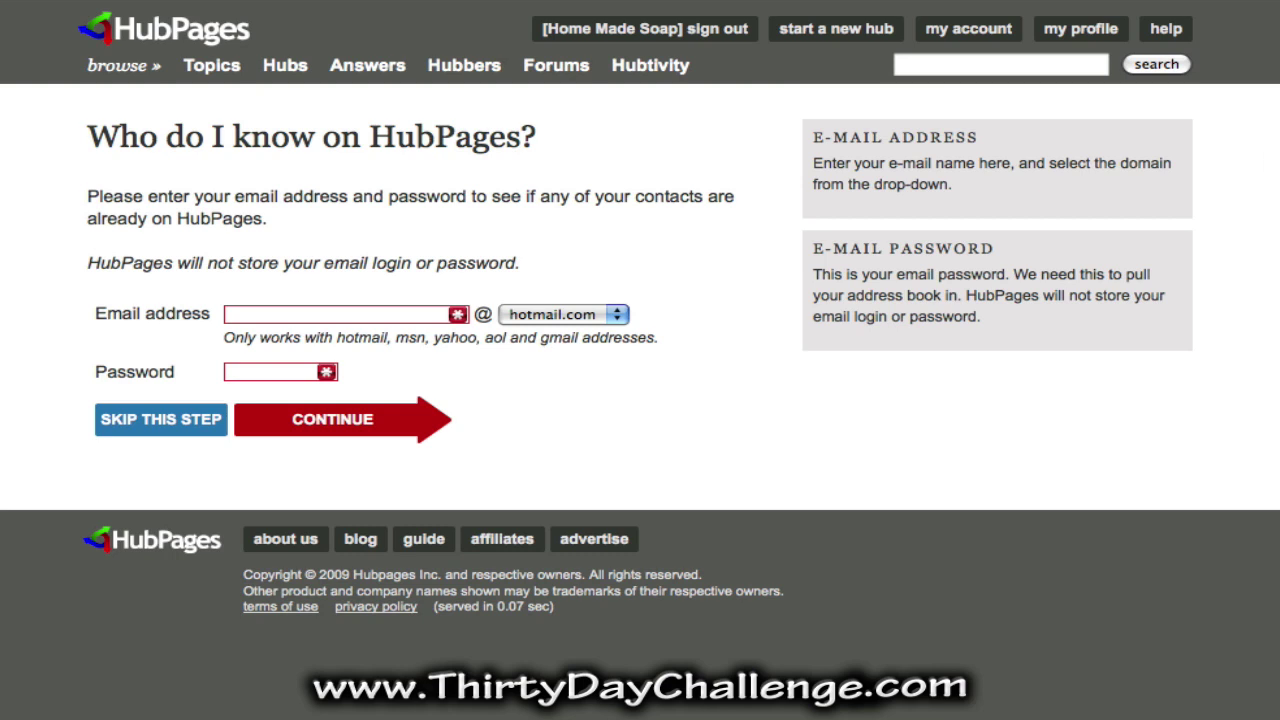
scroll(589, 434, "down", 2)
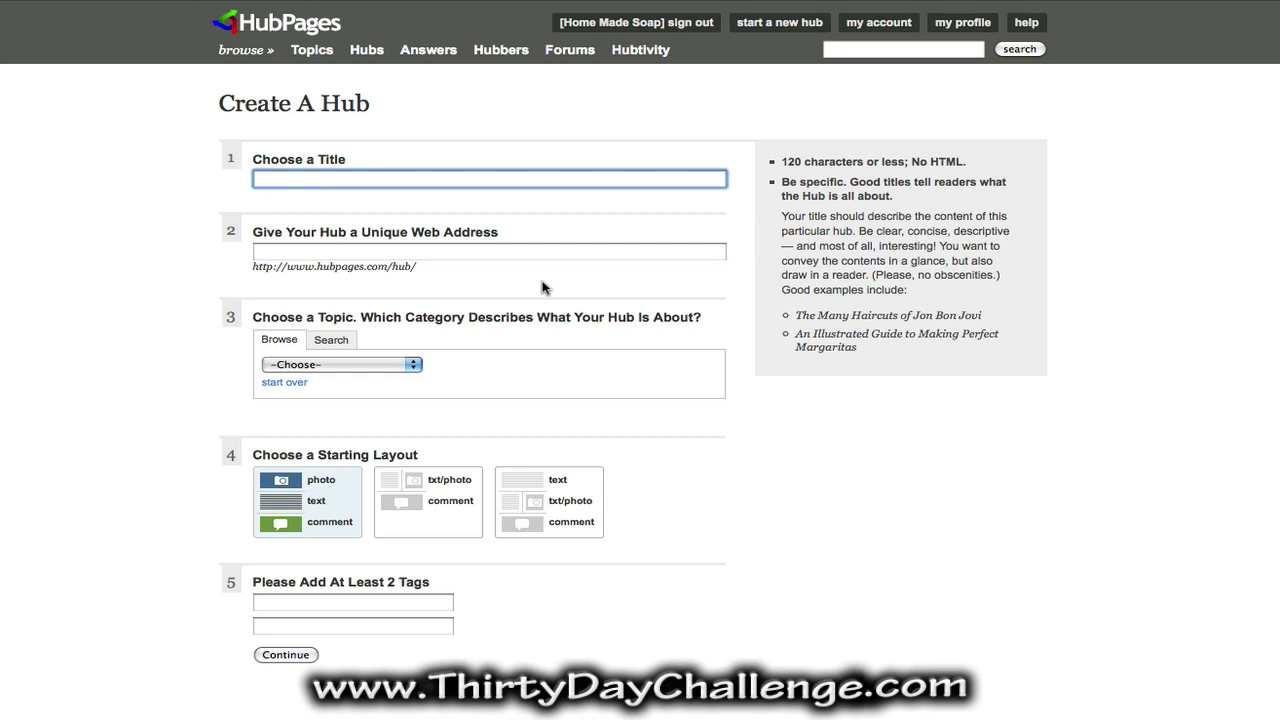
Title the new hub "Make Your Own Soap" and try to submit it with the web address Make-Your-Own-Soap
type("Make Your Own Soa")
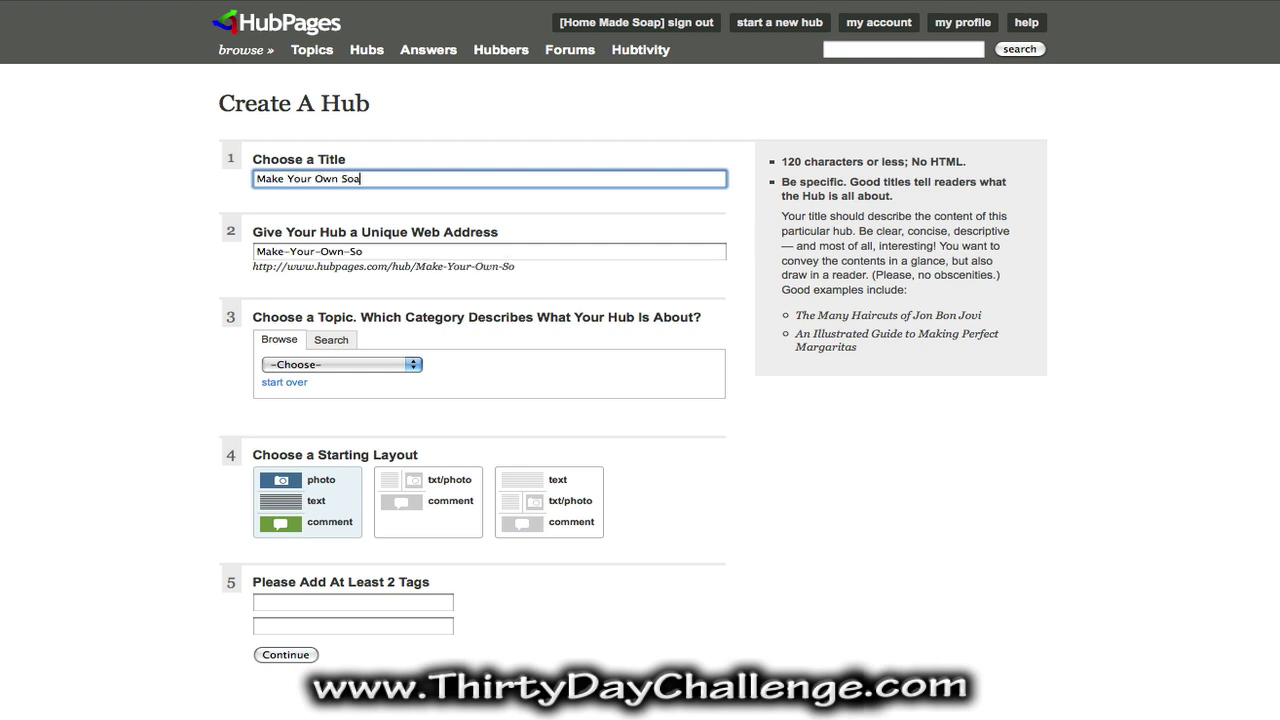
type("p")
key("Tab")
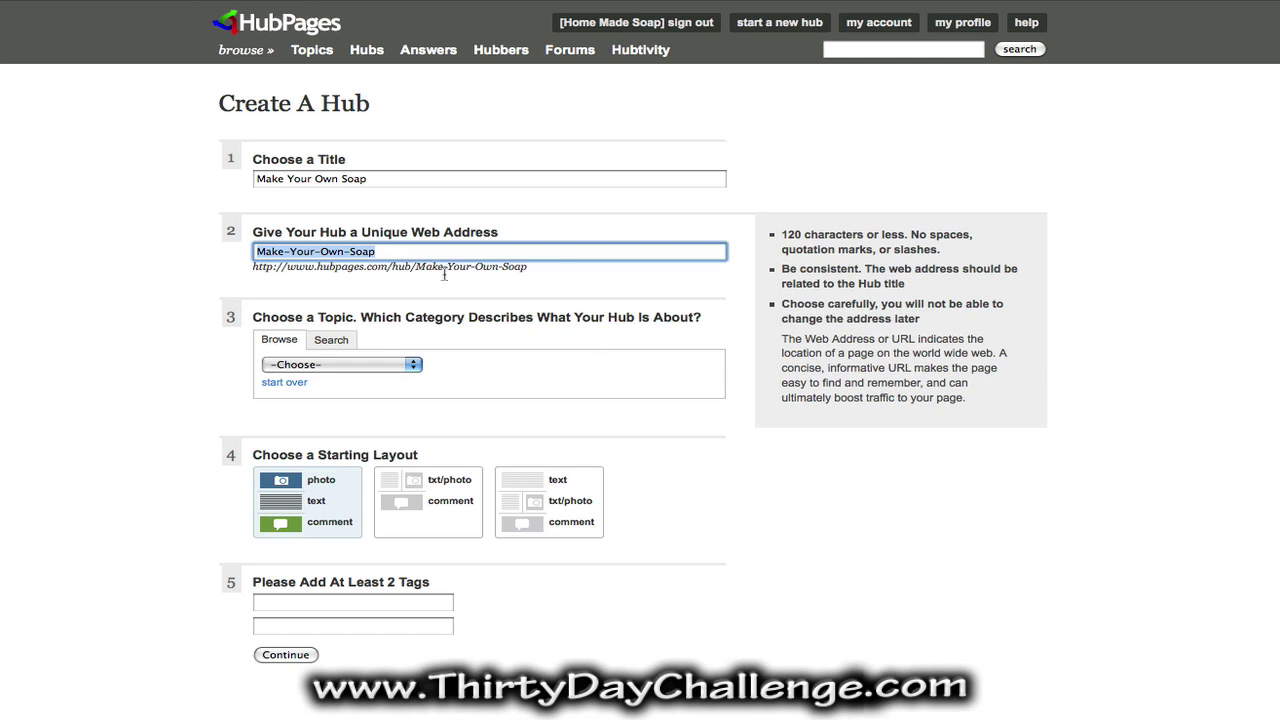
key("Return")
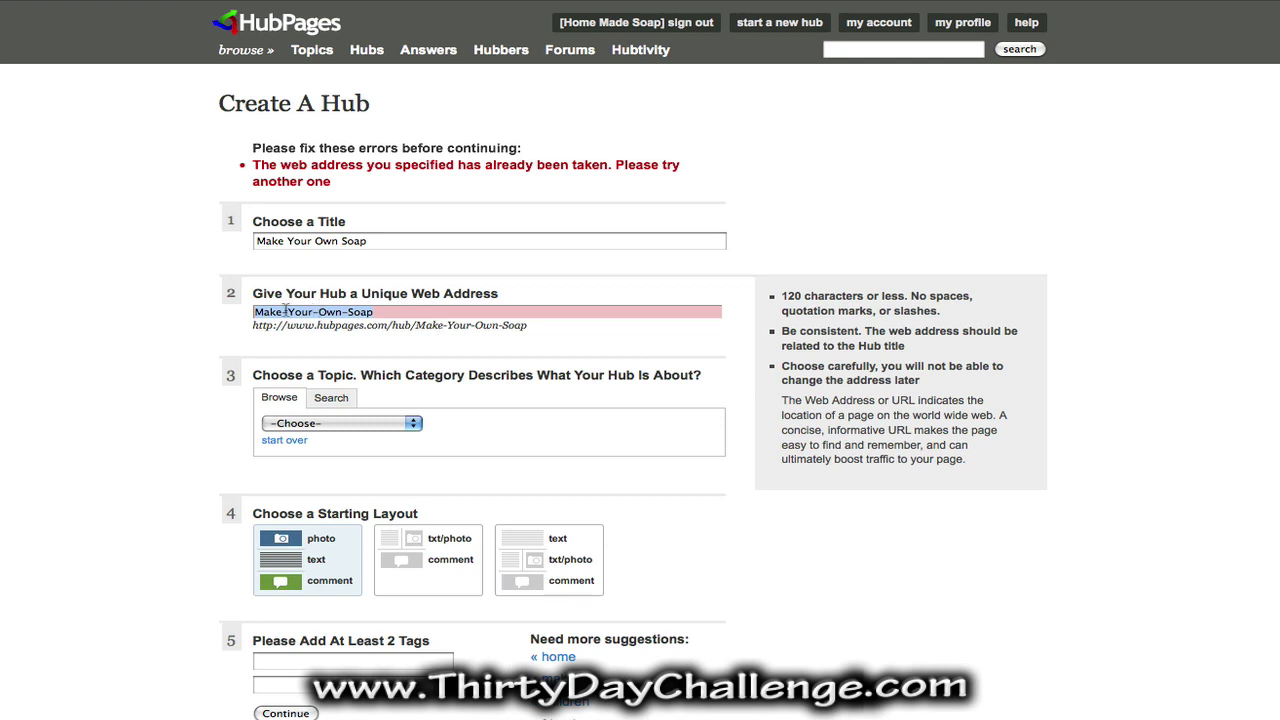
Change the hub's web address to Make-Your-Own-Soap-Now
left_click(394, 313)
type("-")
type("Now")
left_click(428, 350)
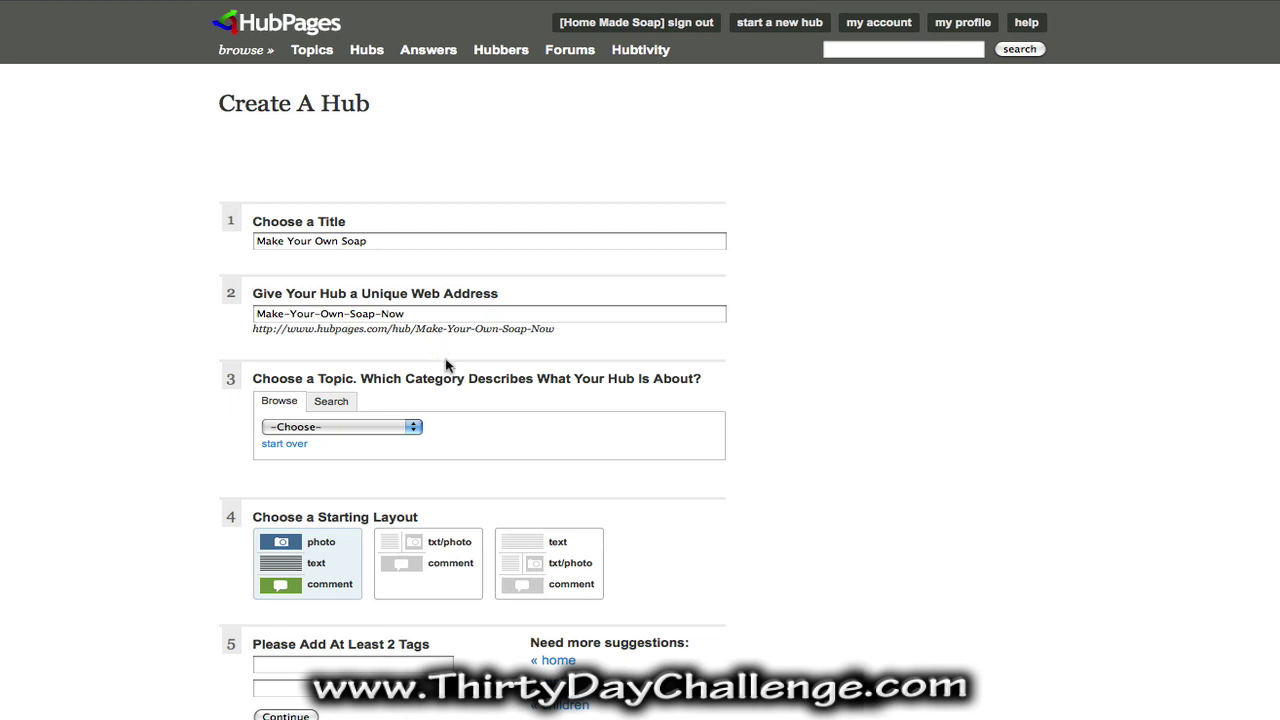
Set the hub's topic category to Arts & Crafts, leaving the optional subcategory unselected
left_click(373, 426)
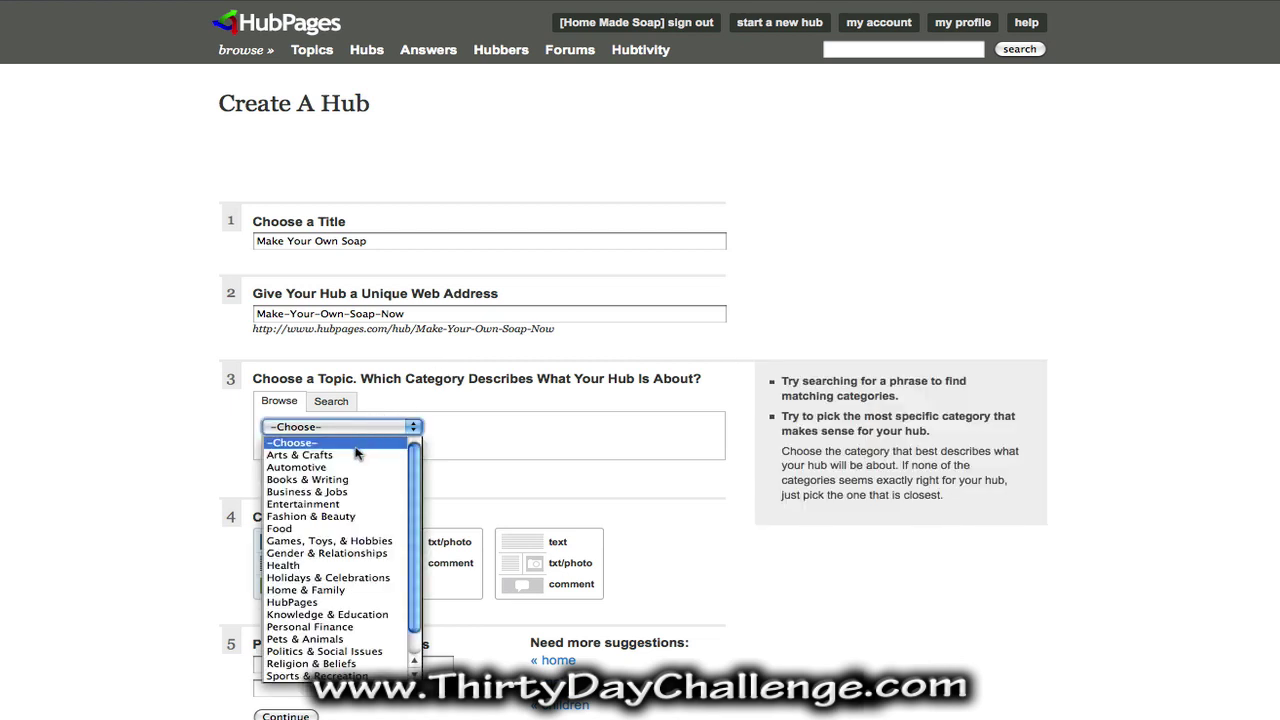
key("Escape")
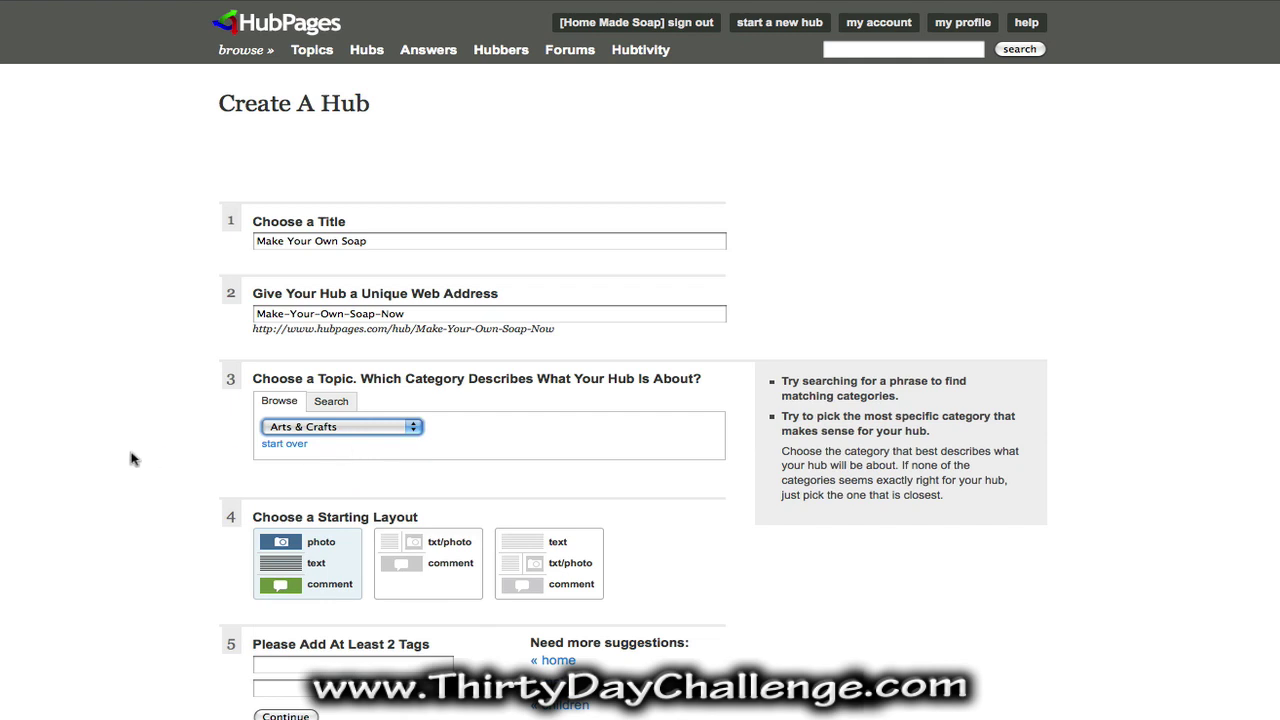
left_click(395, 426)
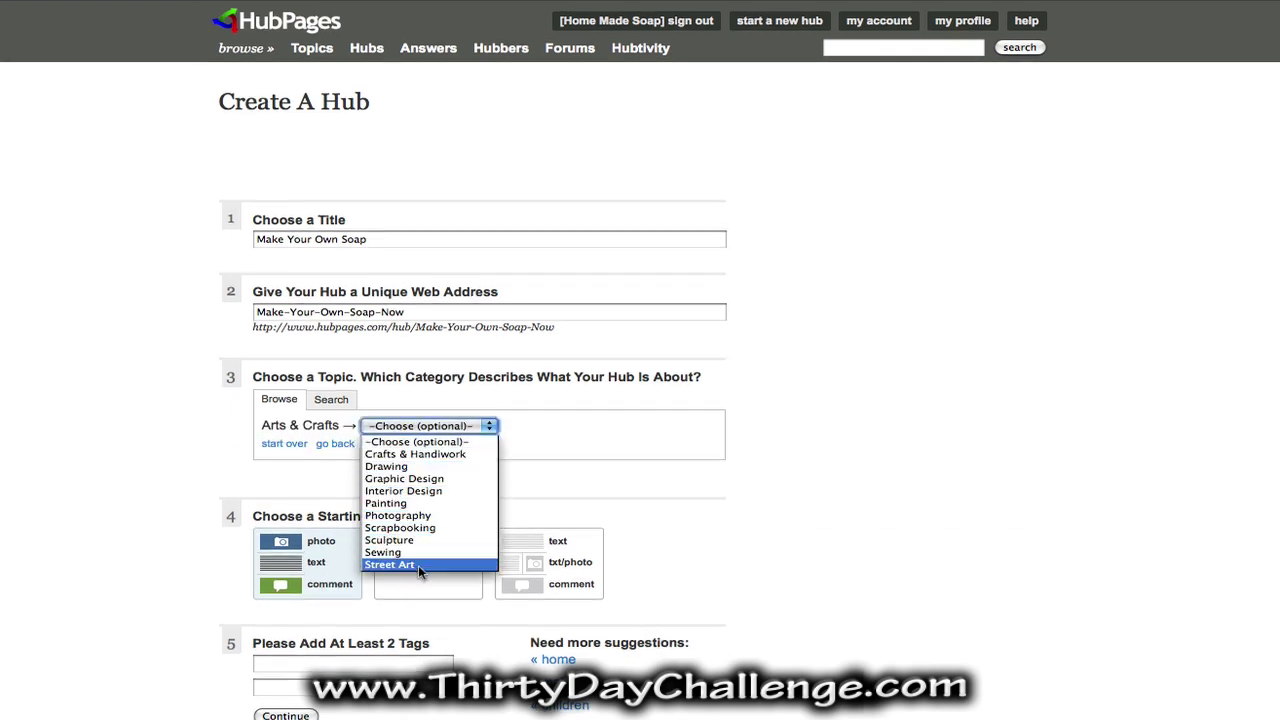
left_click(419, 446)
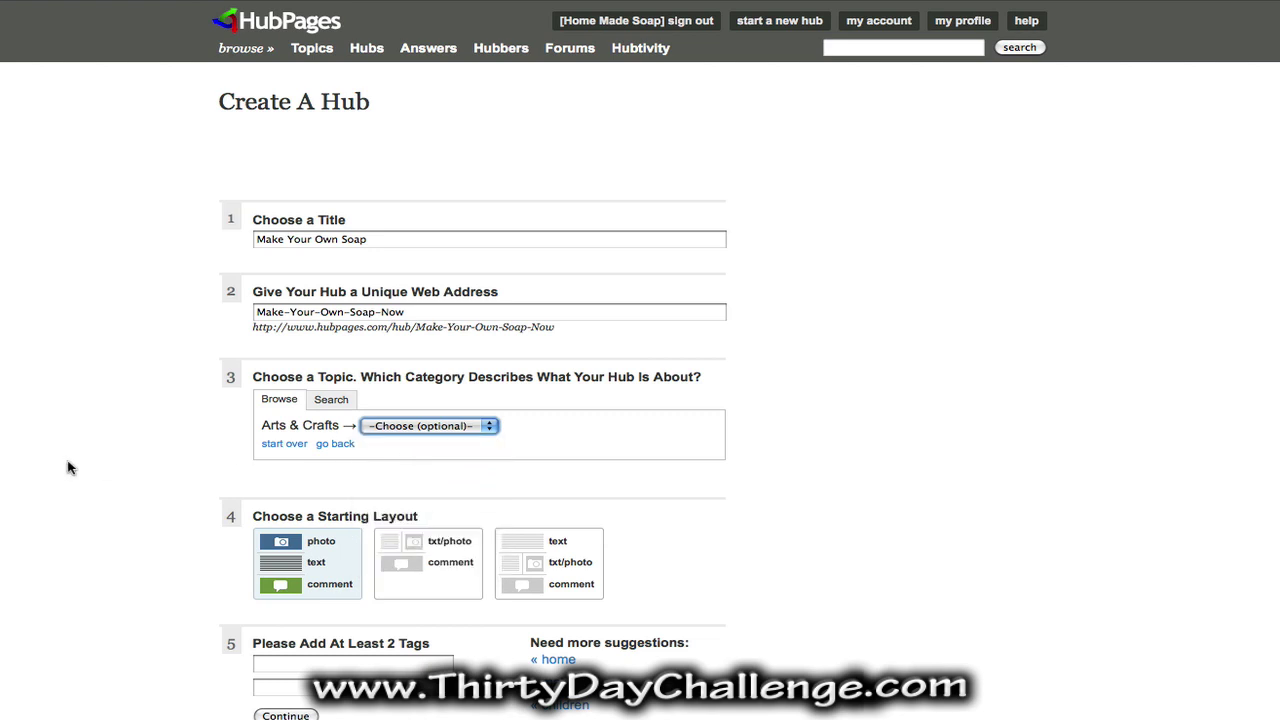
Add the tags "make your own soap" and "natural soap making" and submit the hub setup form
scroll(68, 467, "down", 2)
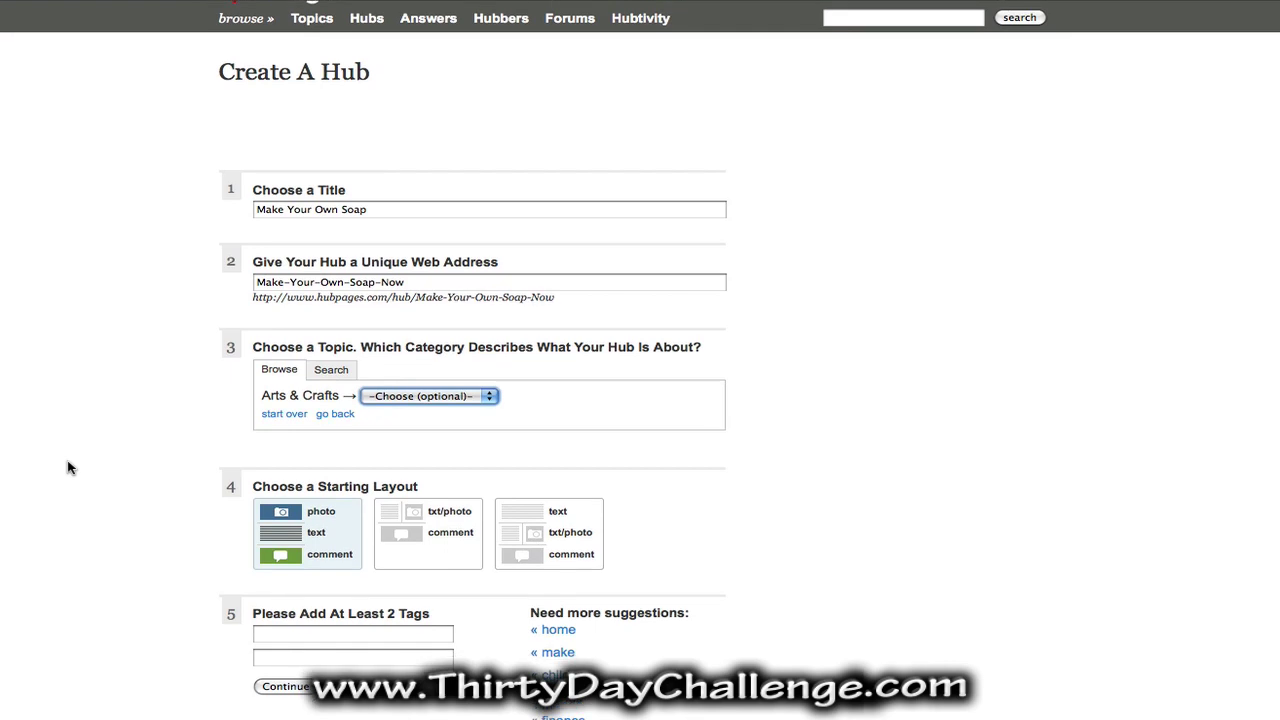
scroll(68, 467, "down", 4)
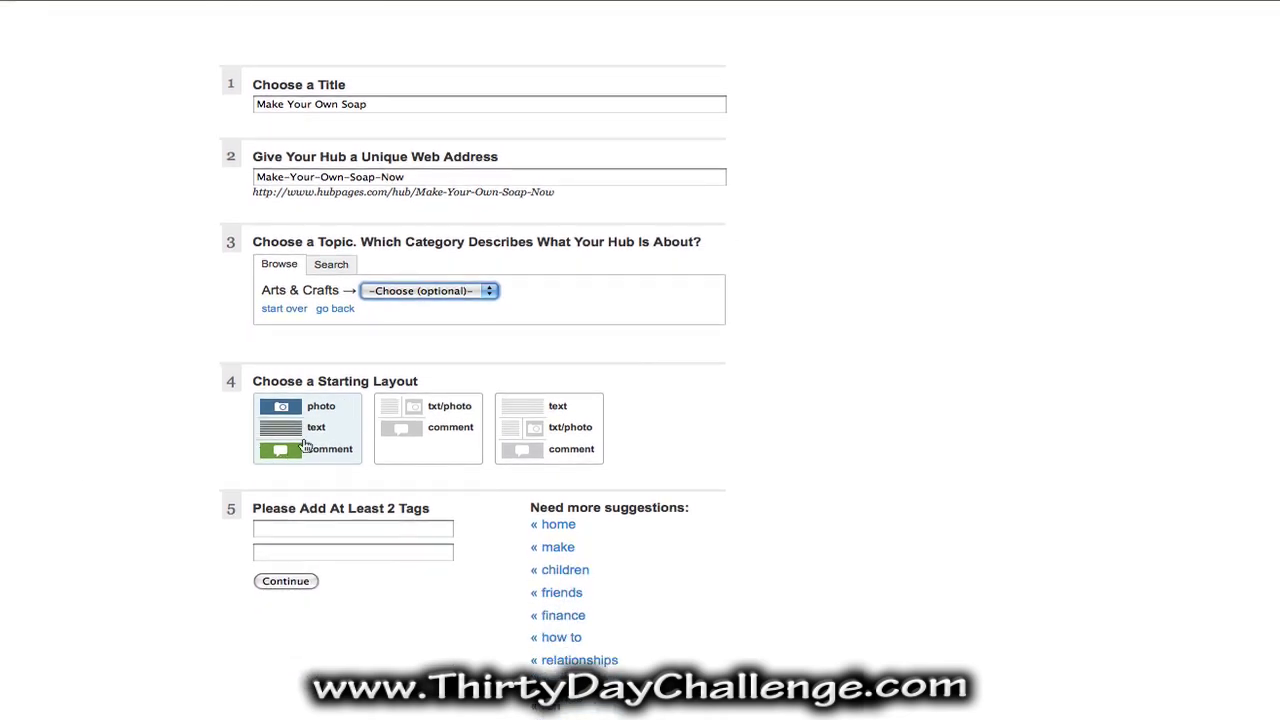
left_click(295, 530)
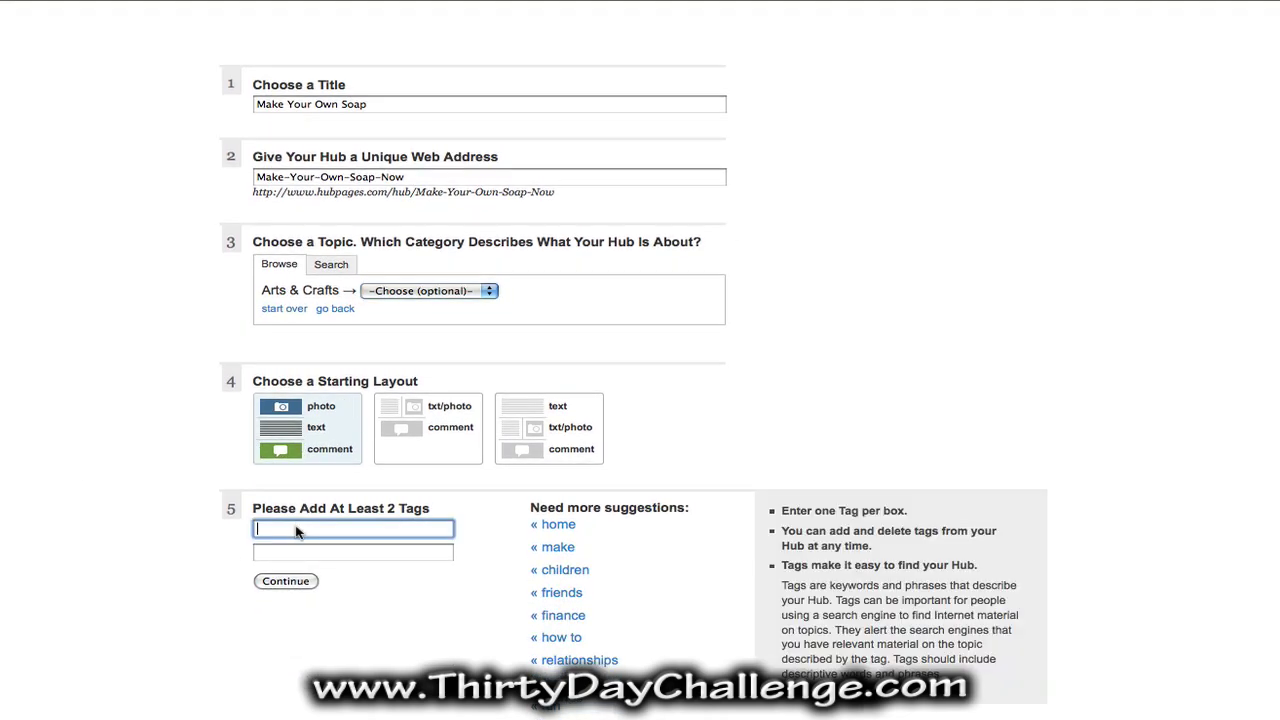
type("make your own soap")
key("Tab")
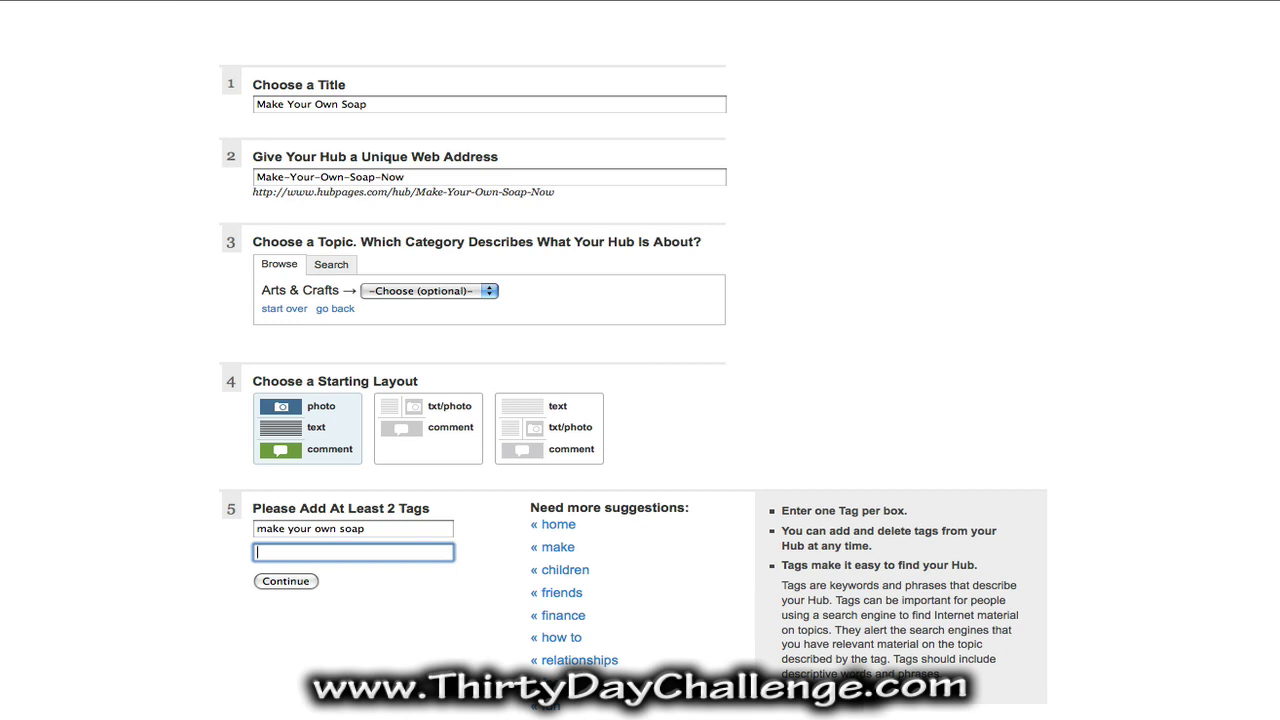
type("natural soap making")
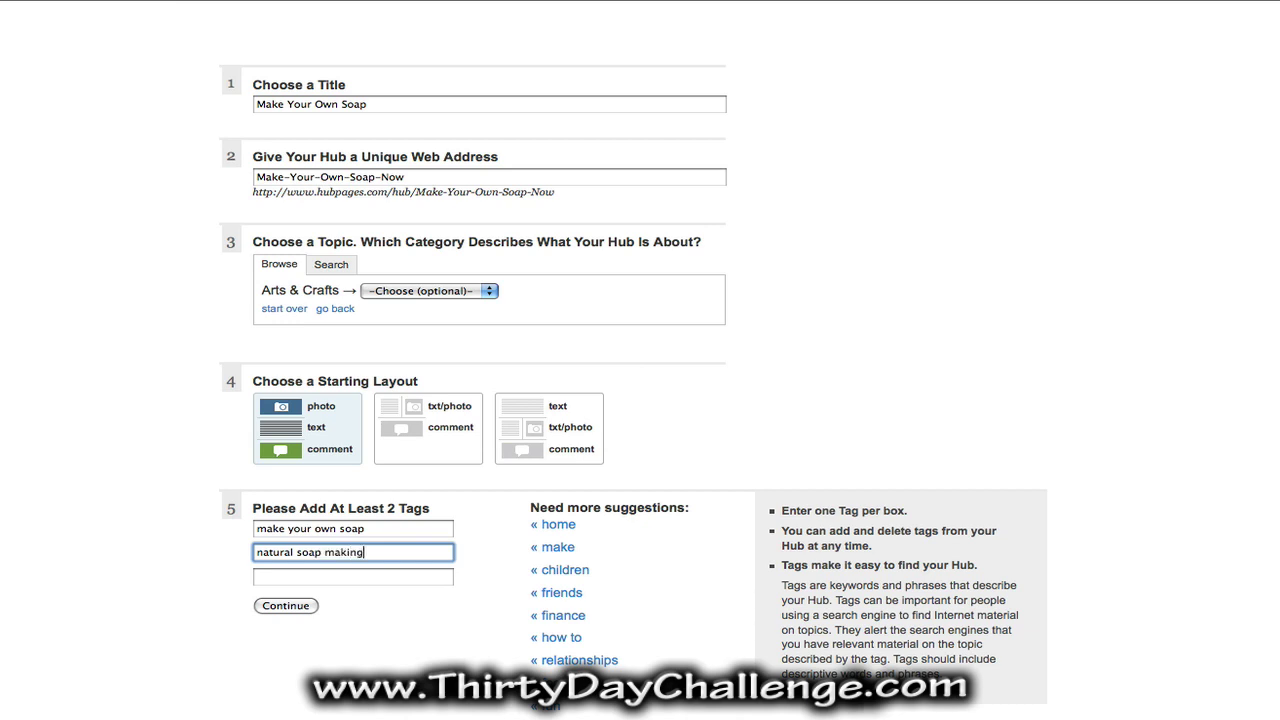
left_click(286, 606)
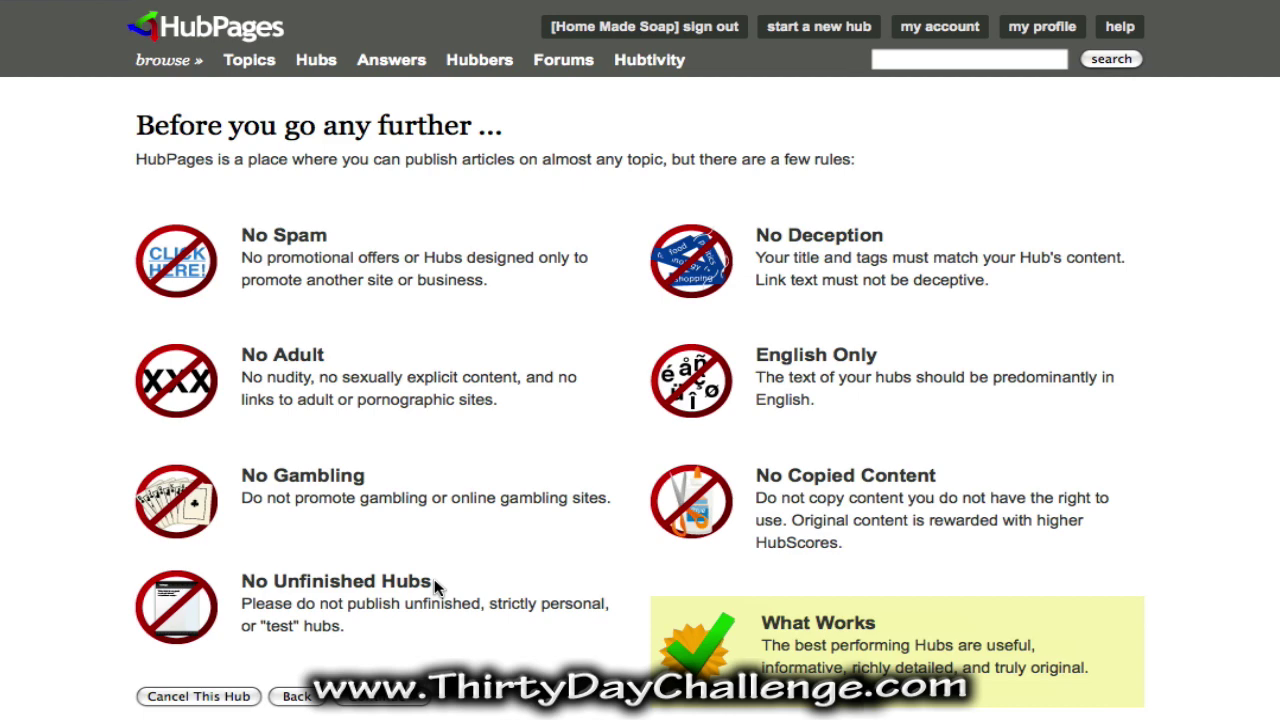
Continue past the publishing rules and complete the CAPTCHA verification field to reach the hub editor
left_click(378, 700)
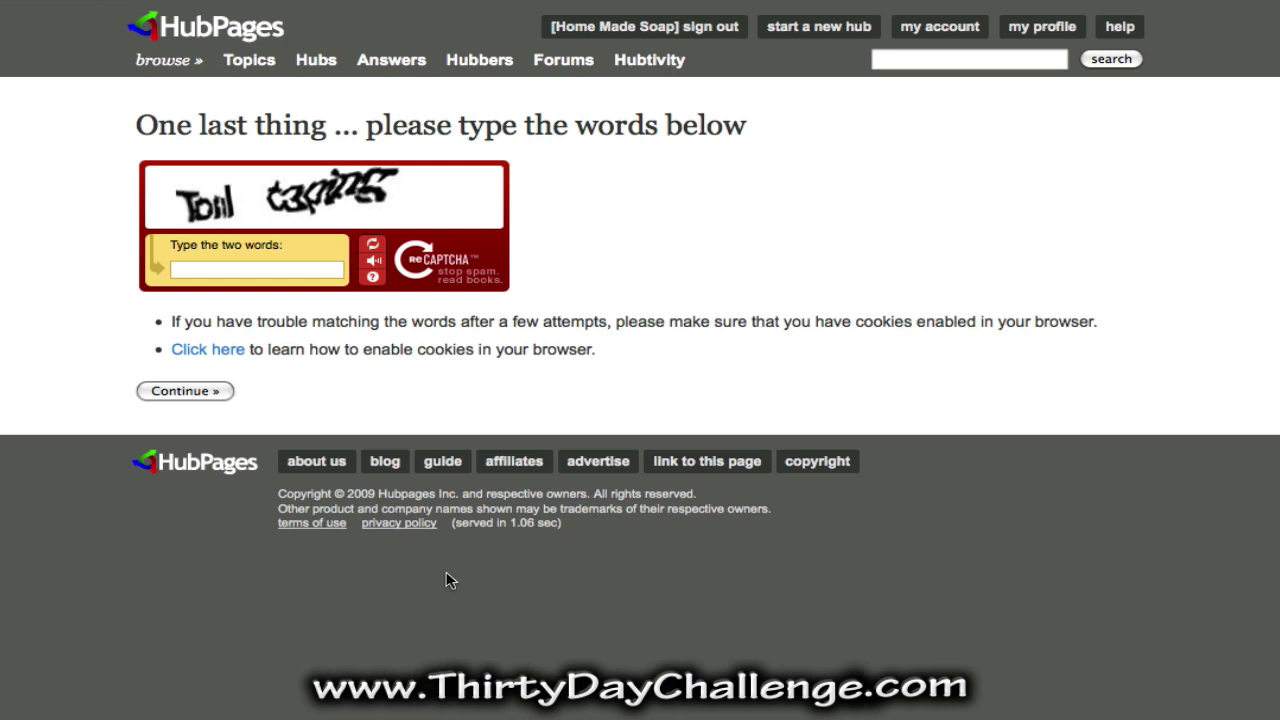
left_click(179, 274)
type("Toal taping")
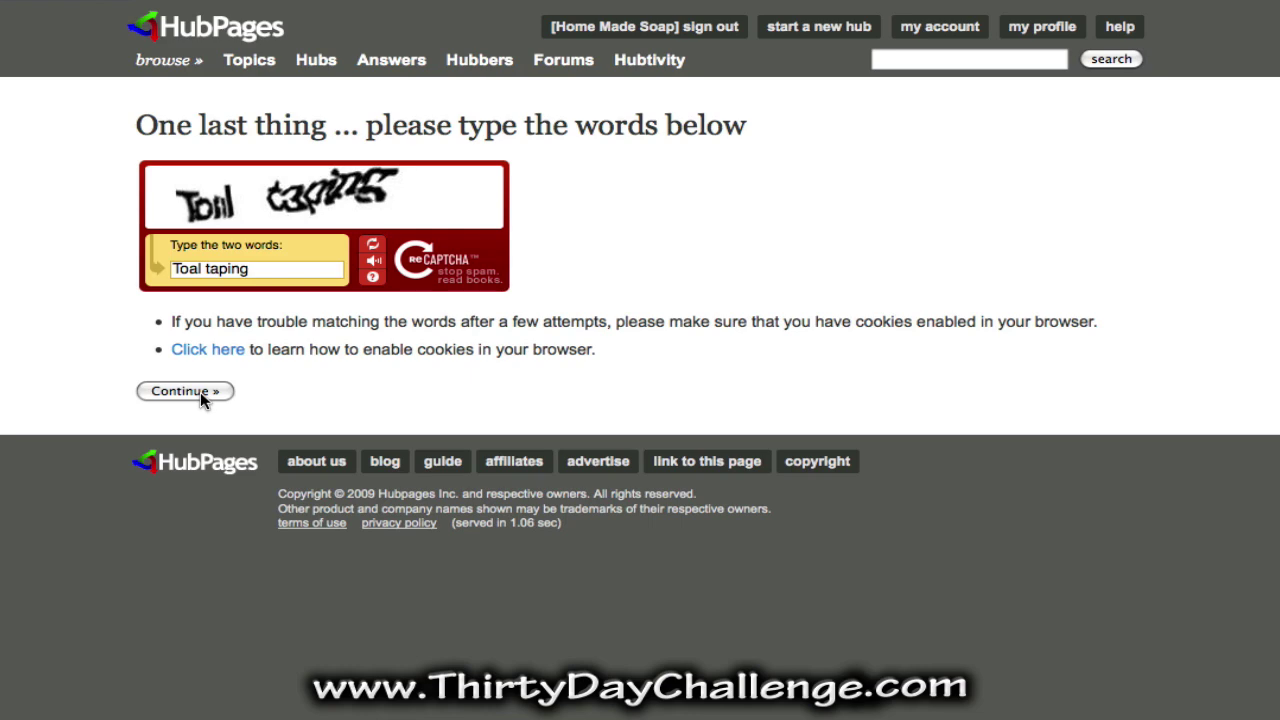
left_click(185, 391)
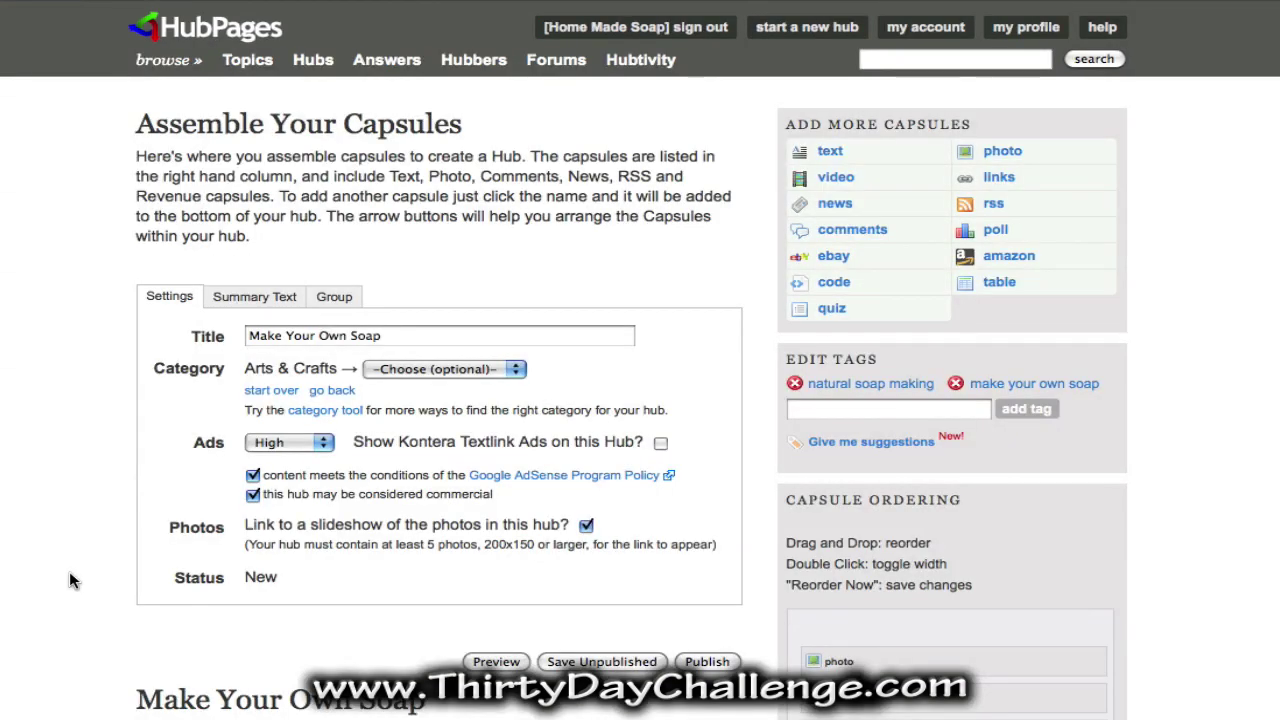
Open the hub's photo capsule for editing and go to the home page of the stock.xchng image site
scroll(69, 580, "down", 3)
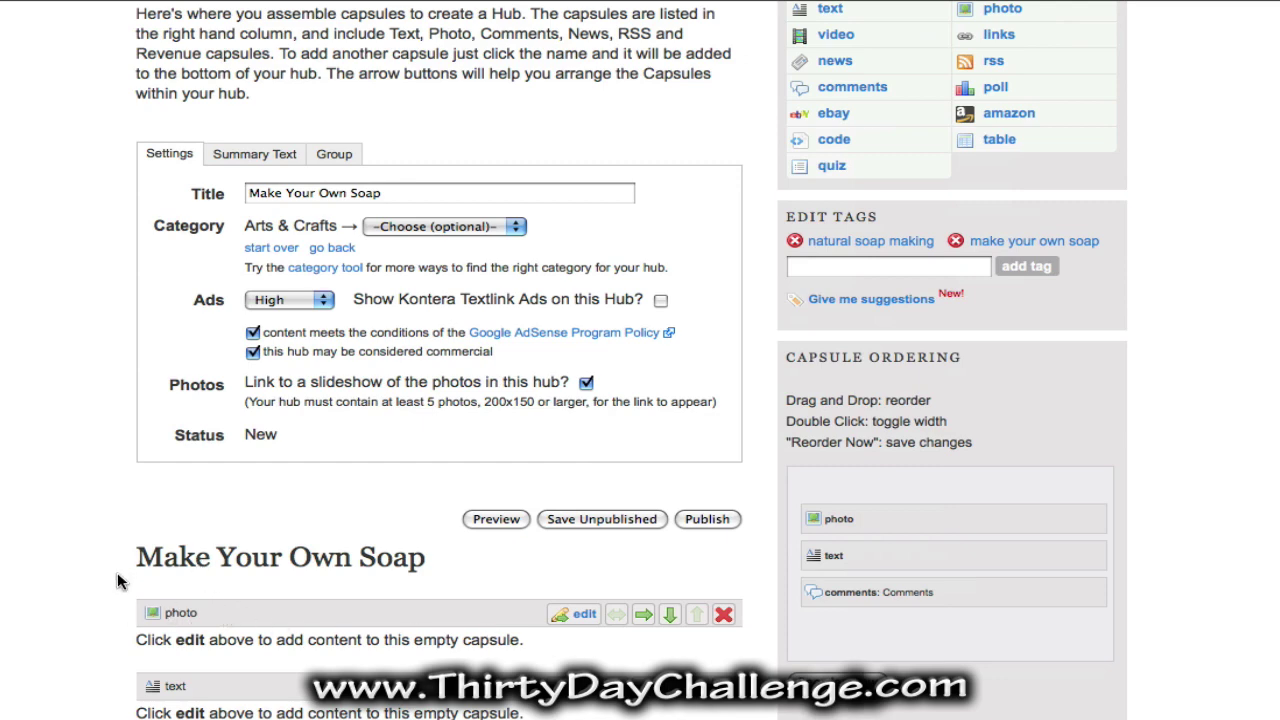
scroll(518, 618, "up", 3)
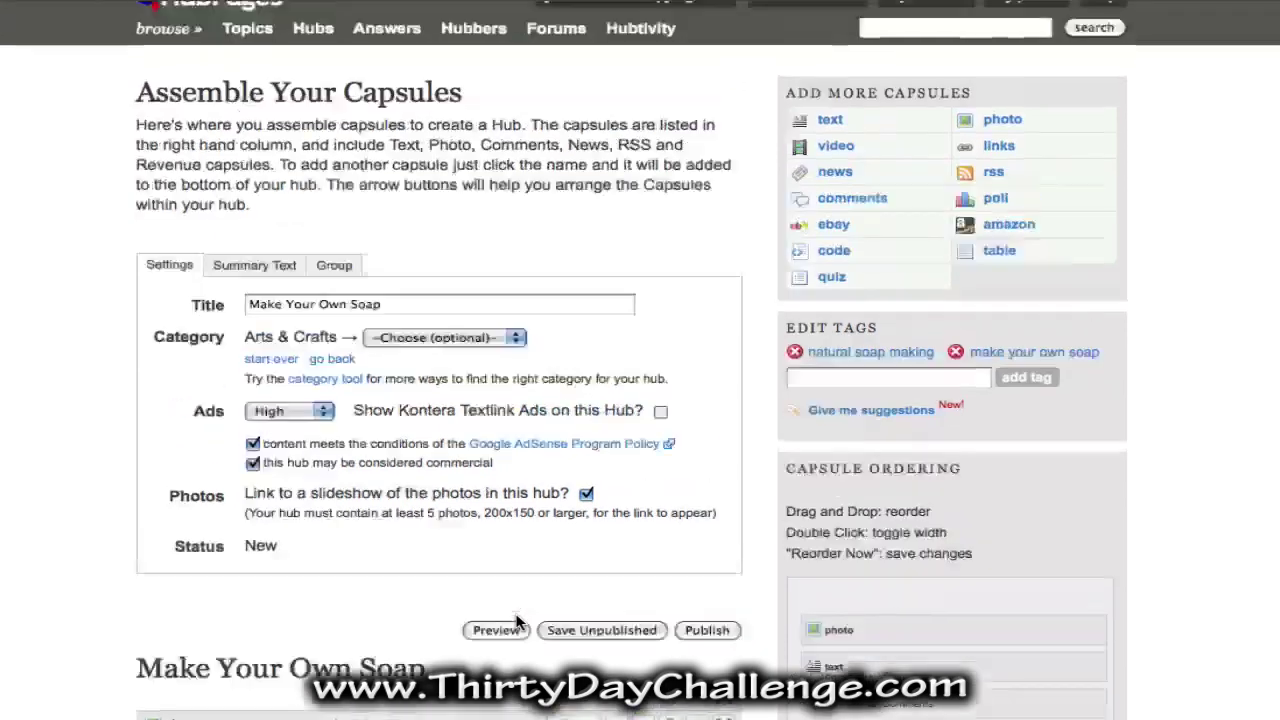
scroll(515, 622, "up", 1)
scroll(505, 610, "down", 3)
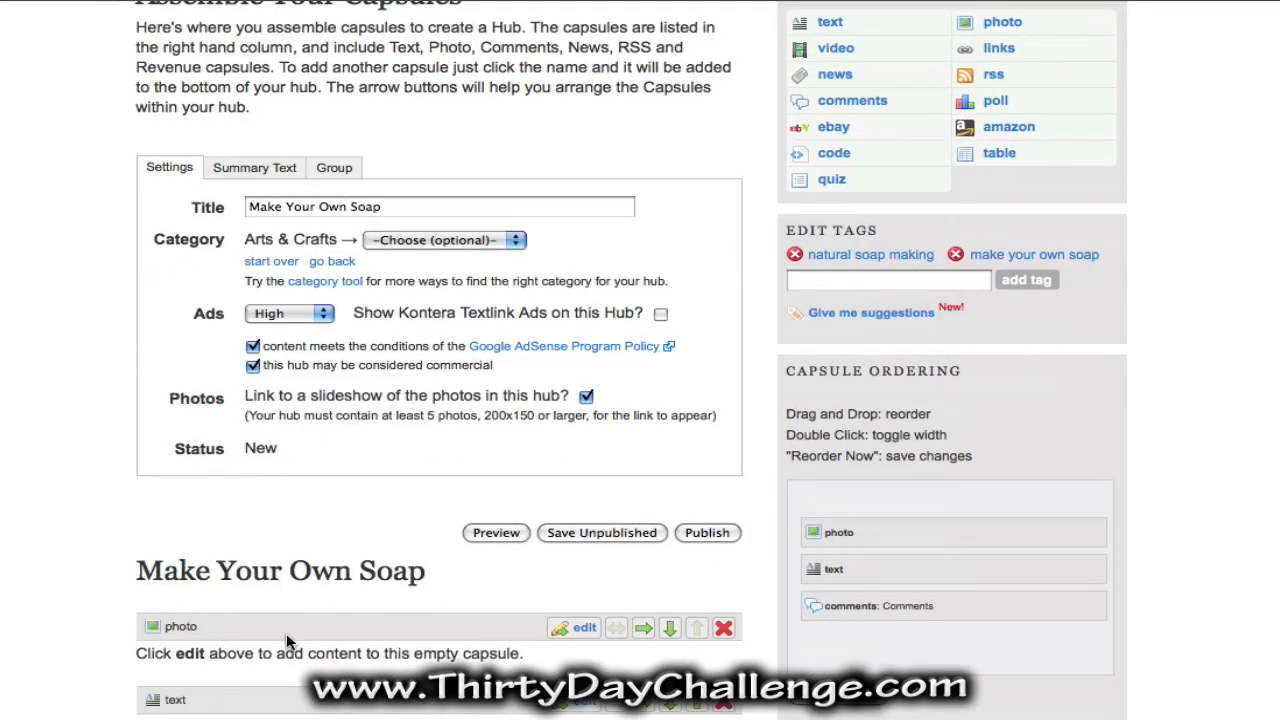
left_click(572, 628)
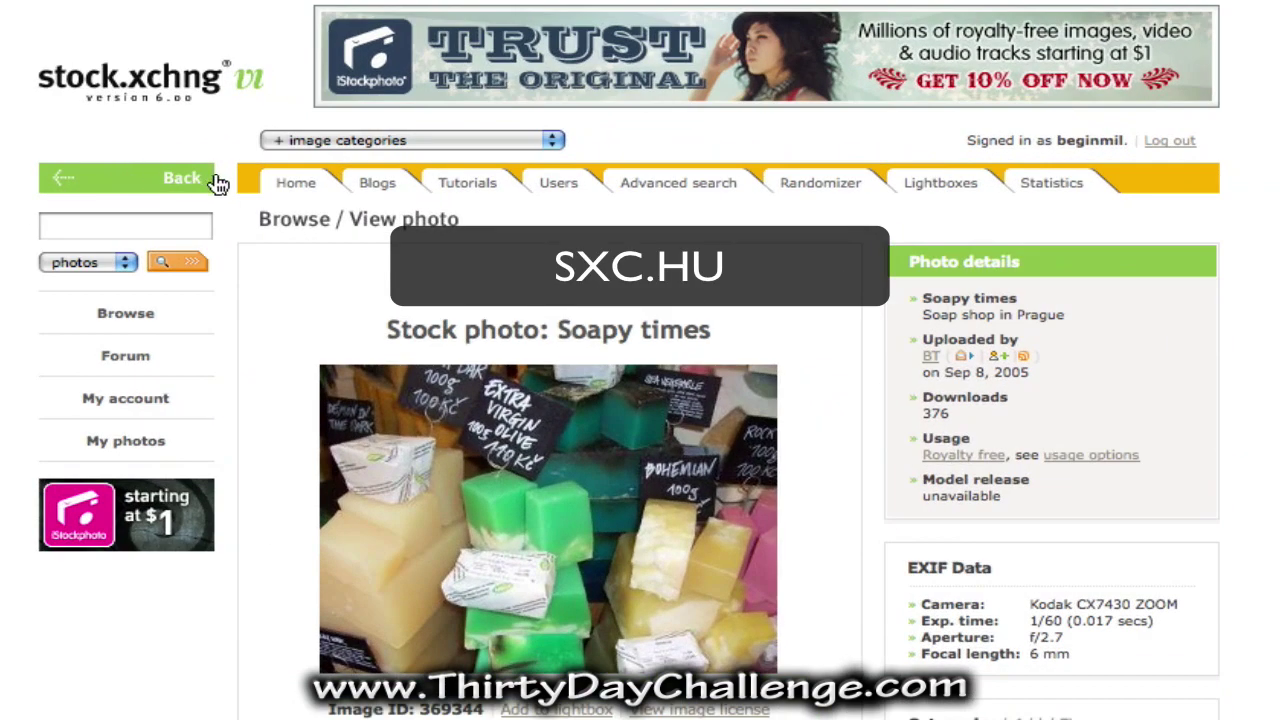
left_click(300, 195)
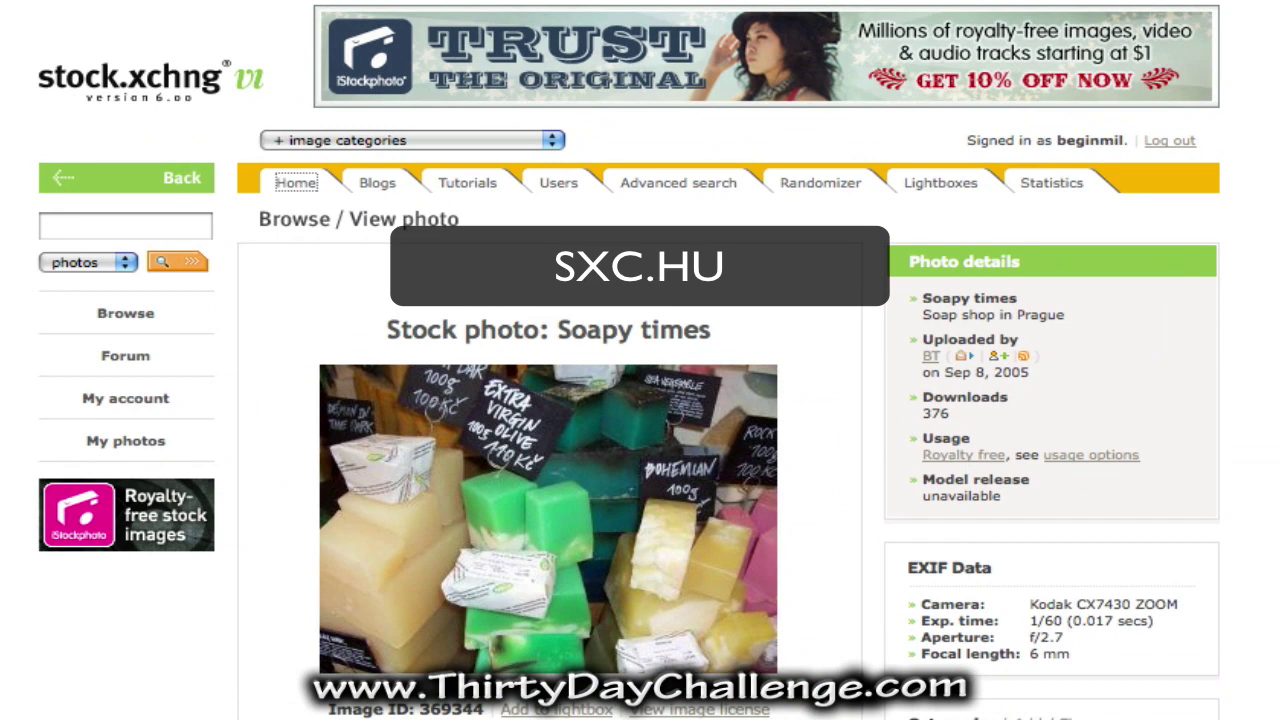
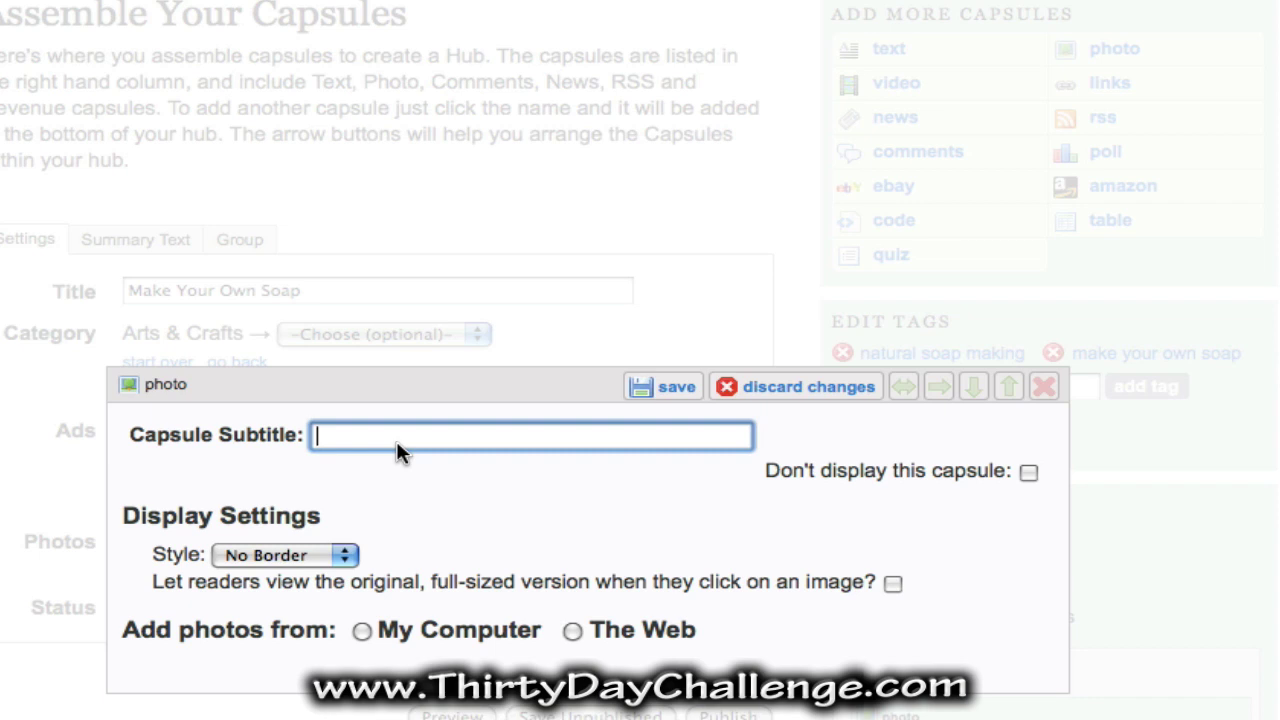
Set the photo capsule's subtitle to "You can make your own soap and get results like this!"
type("You can make your ")
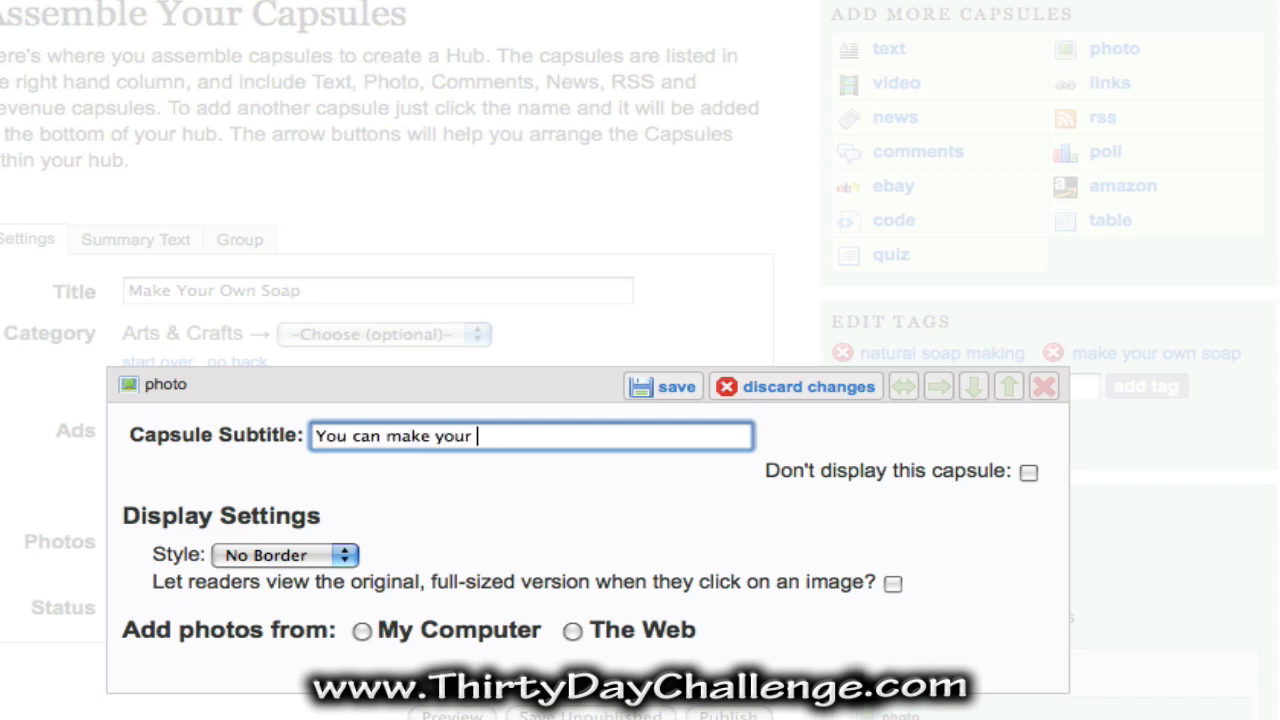
type("own soap and get res")
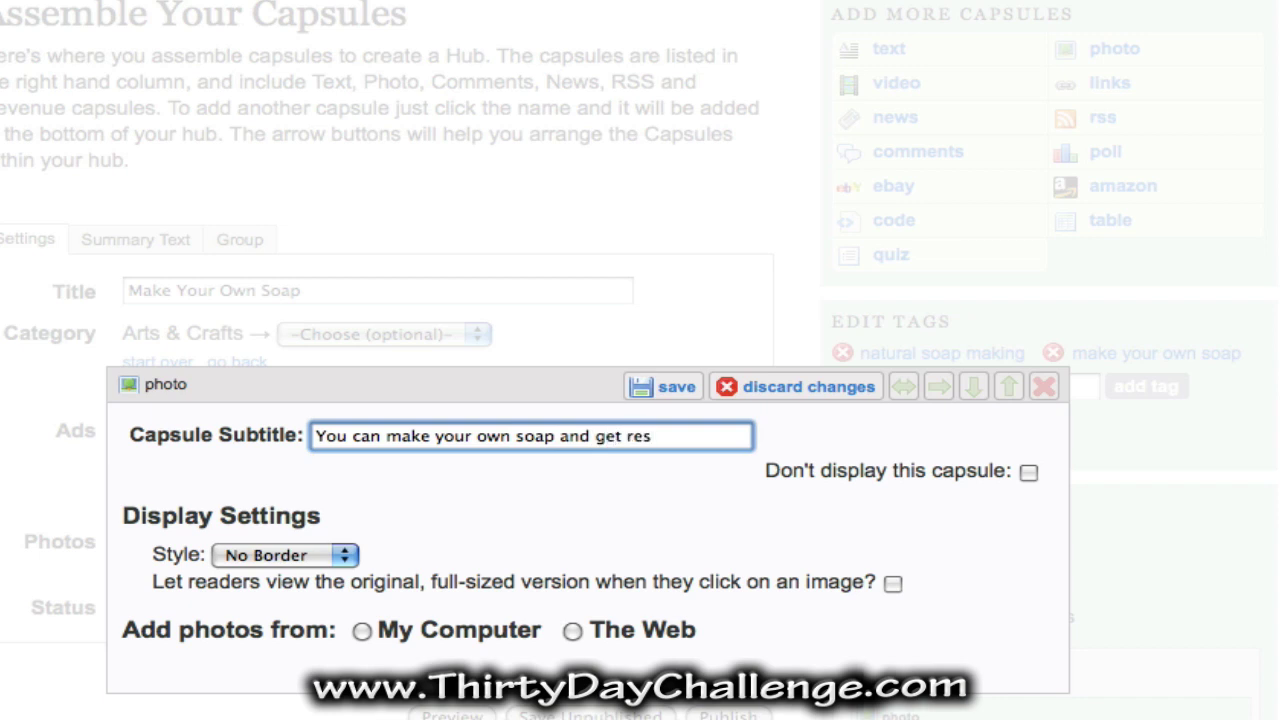
type("ults like this!")
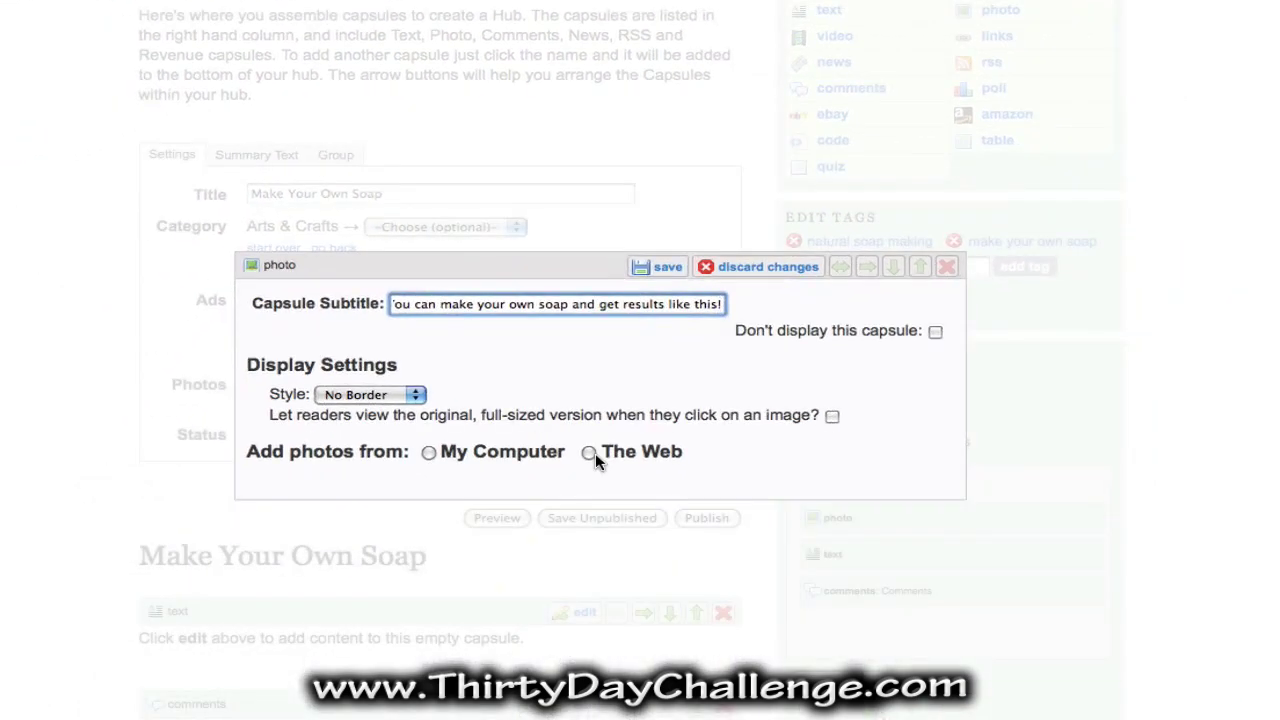
Upload Picture 4.png from the Soap Pics folder on the computer's desktop to the photo capsule and save the capsule
left_click(430, 453)
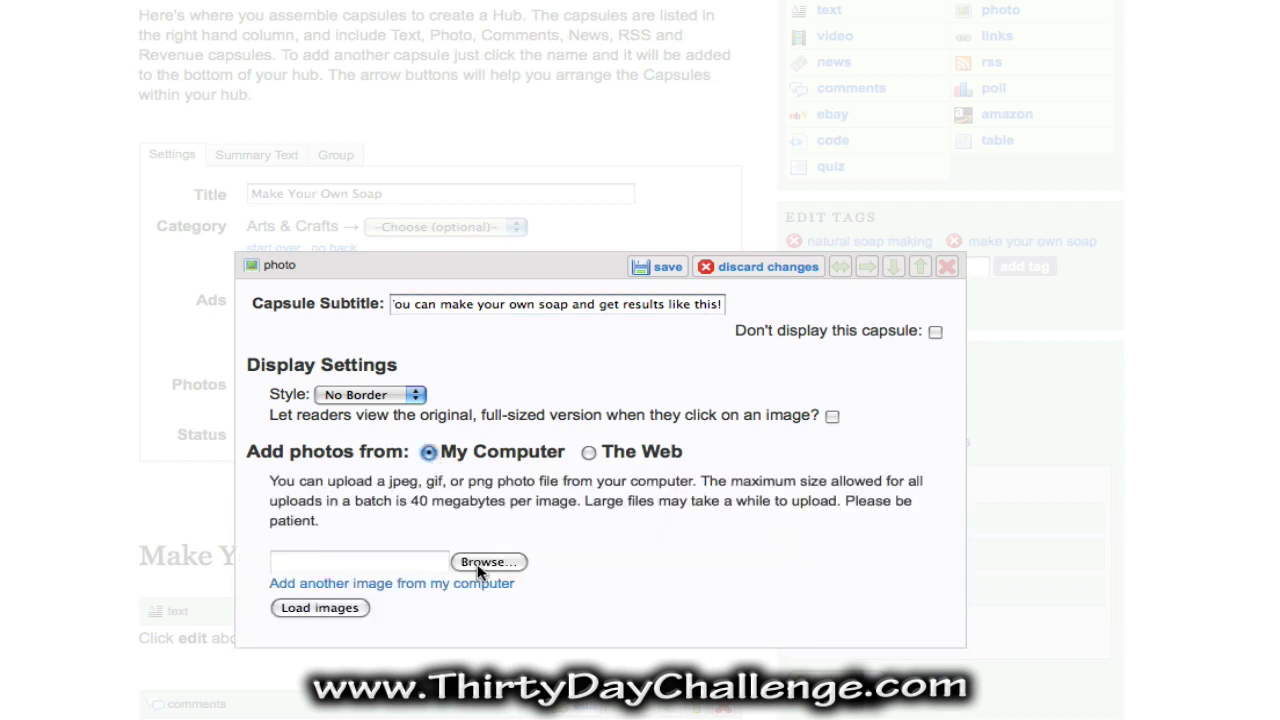
left_click(487, 562)
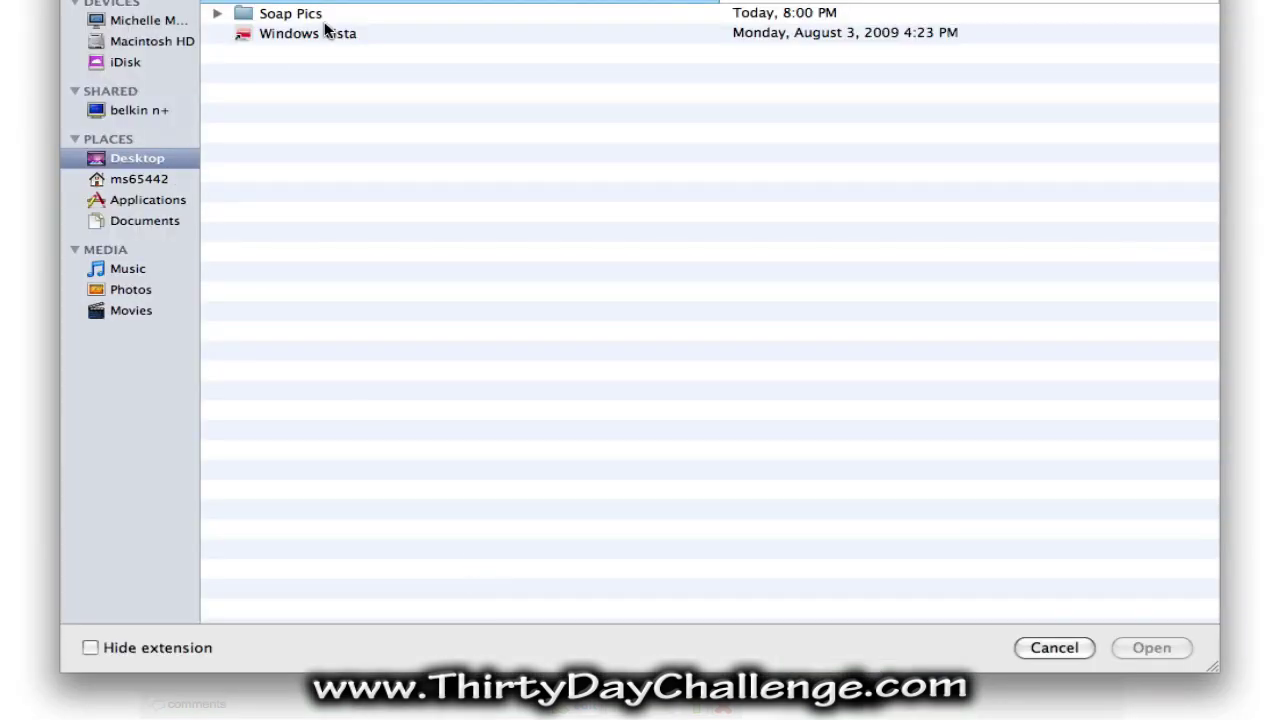
double_click(306, 14)
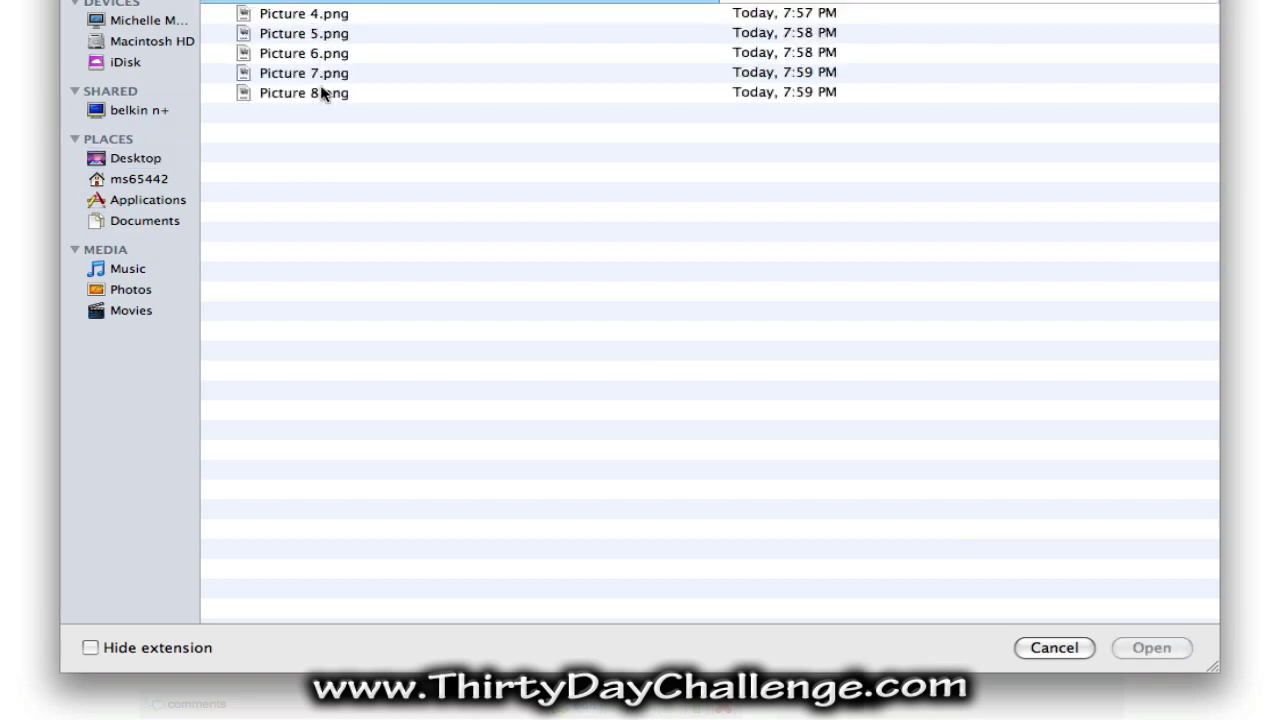
left_click(318, 15)
left_click(1186, 650)
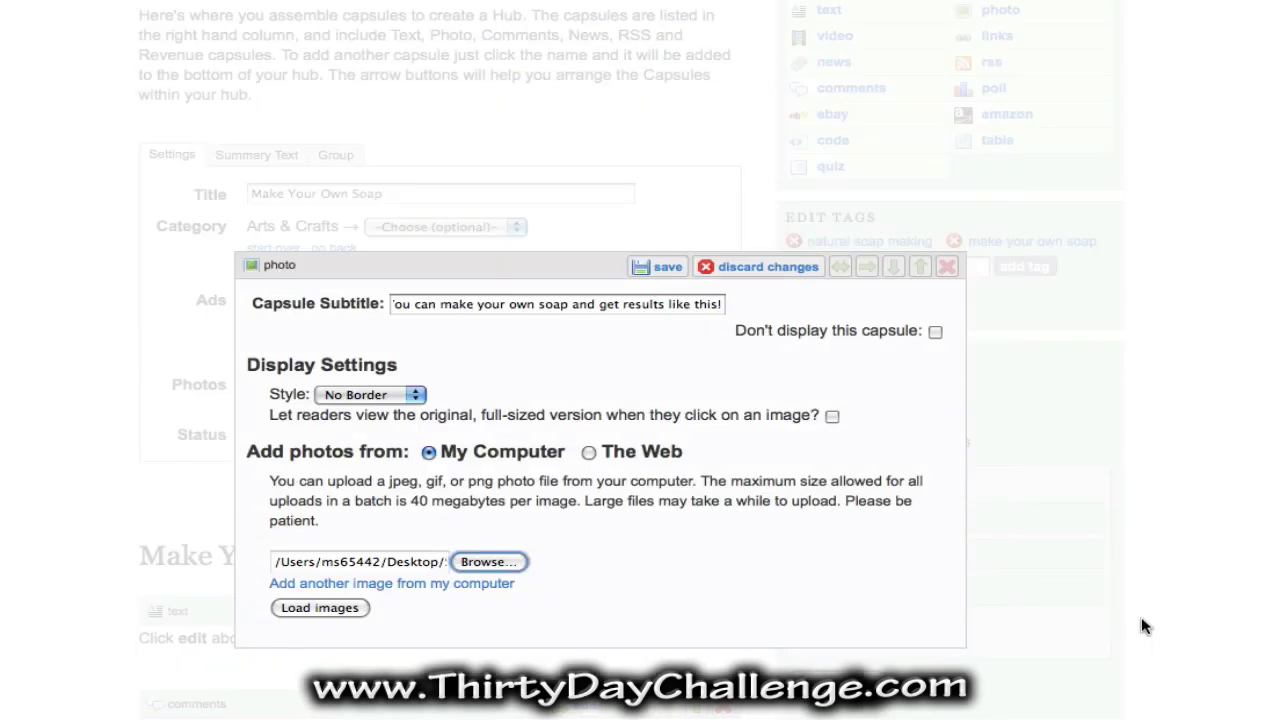
left_click(318, 605)
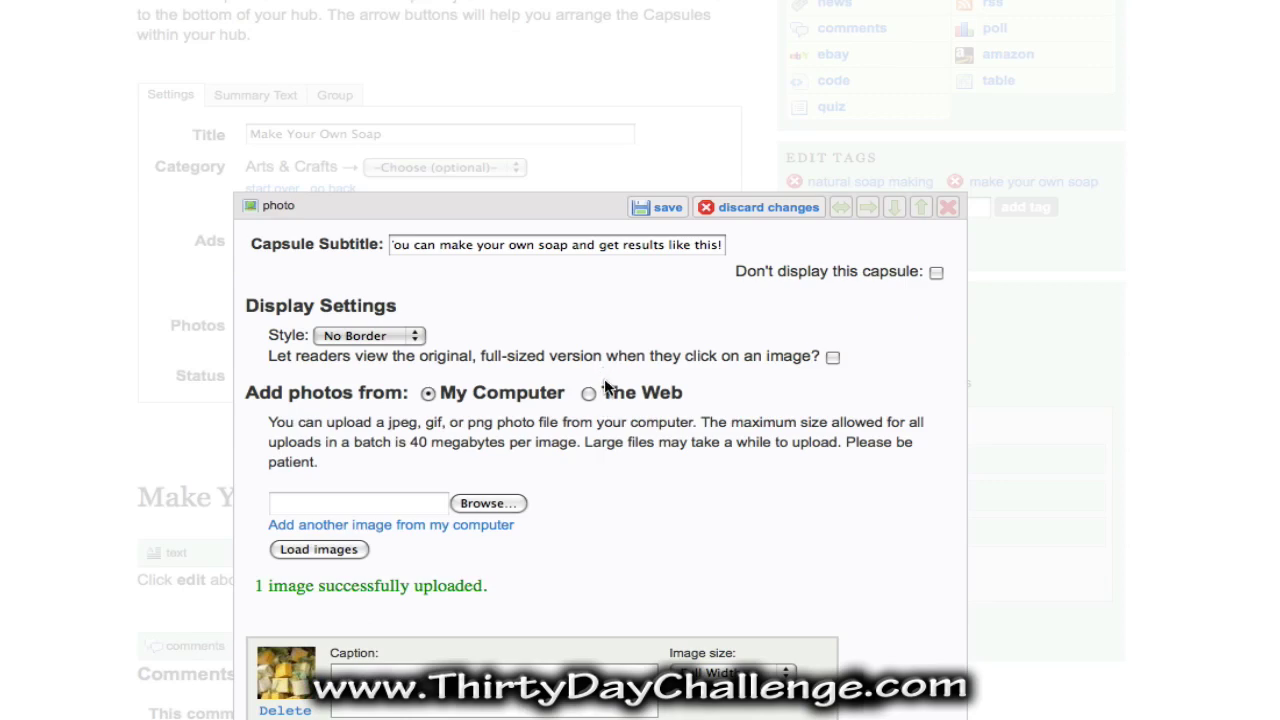
left_click(668, 209)
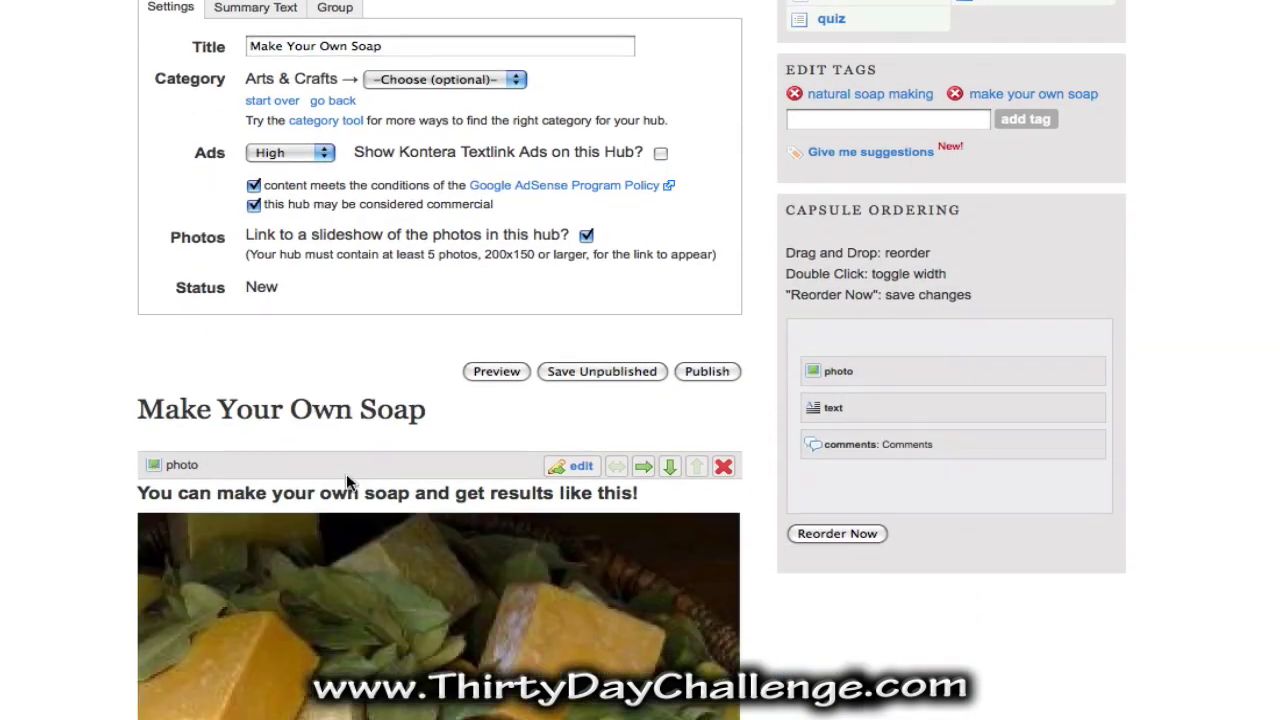
Open the empty text capsule for editing and copy the HUBPAGES.COM article, including its title, from the "Make Your Own Soap" Google Docs document
scroll(348, 483, "down", 5)
scroll(346, 478, "down", 2)
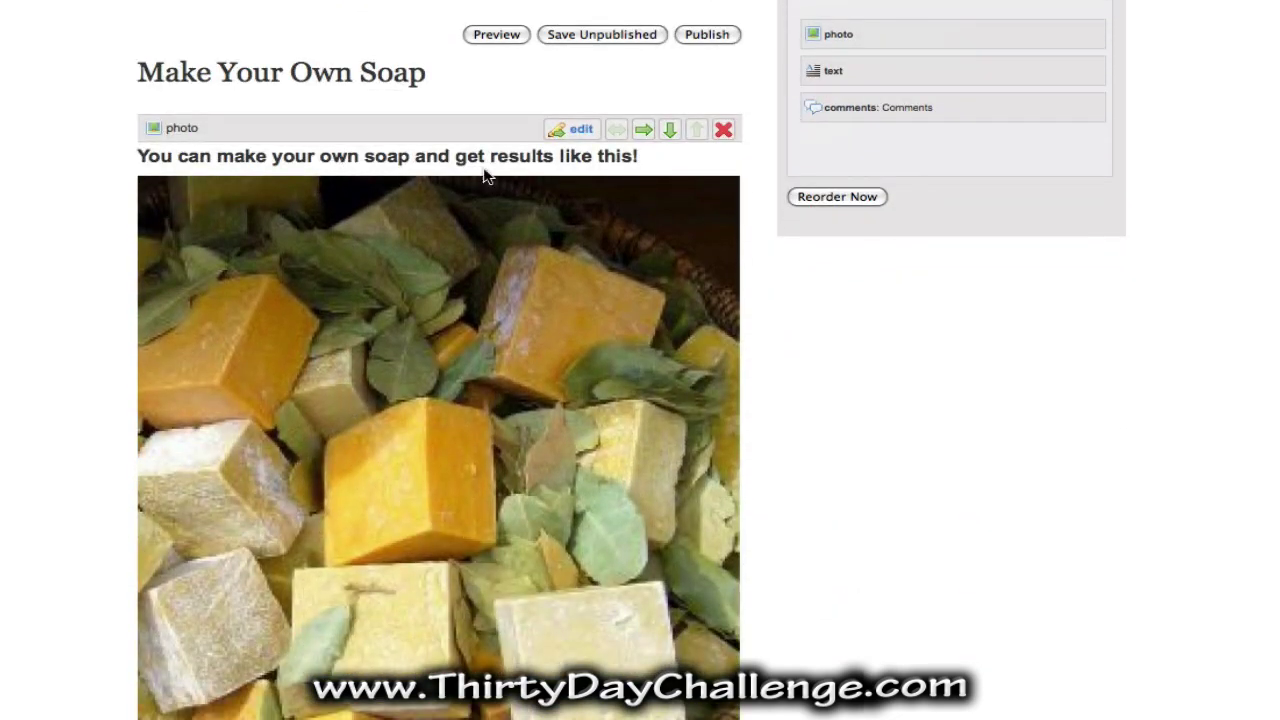
scroll(97, 439, "down", 5)
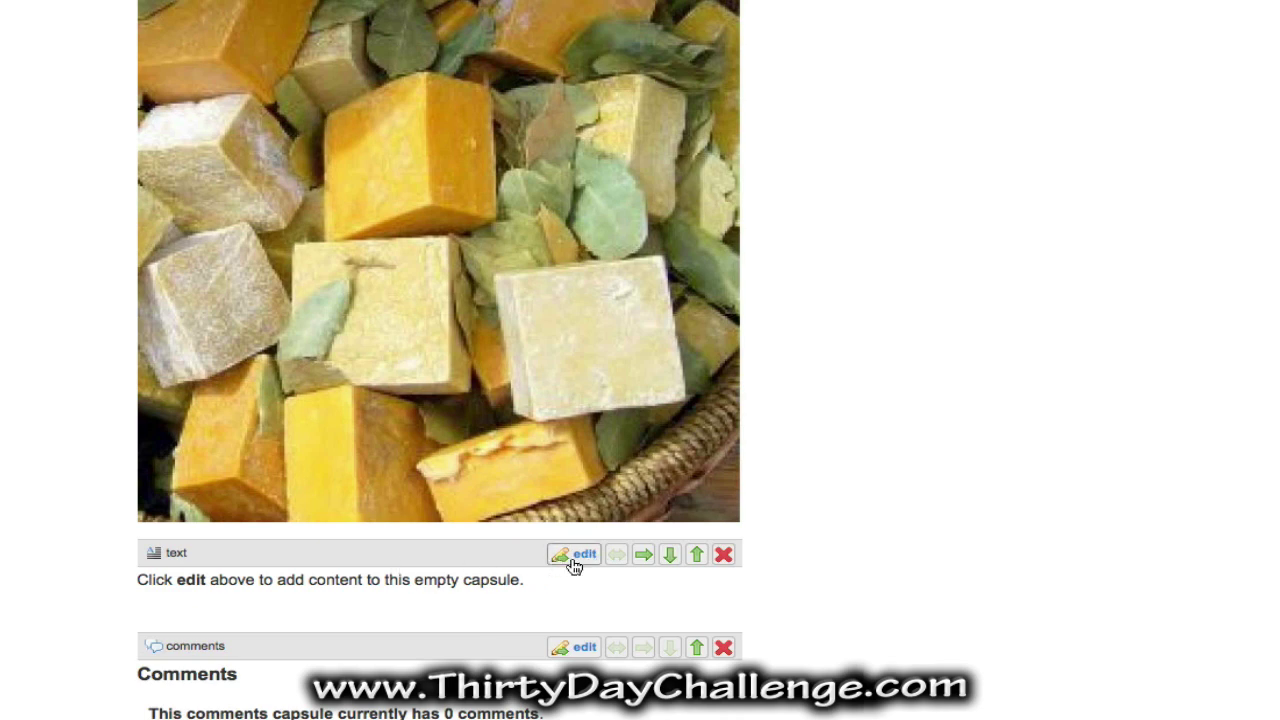
left_click(568, 560)
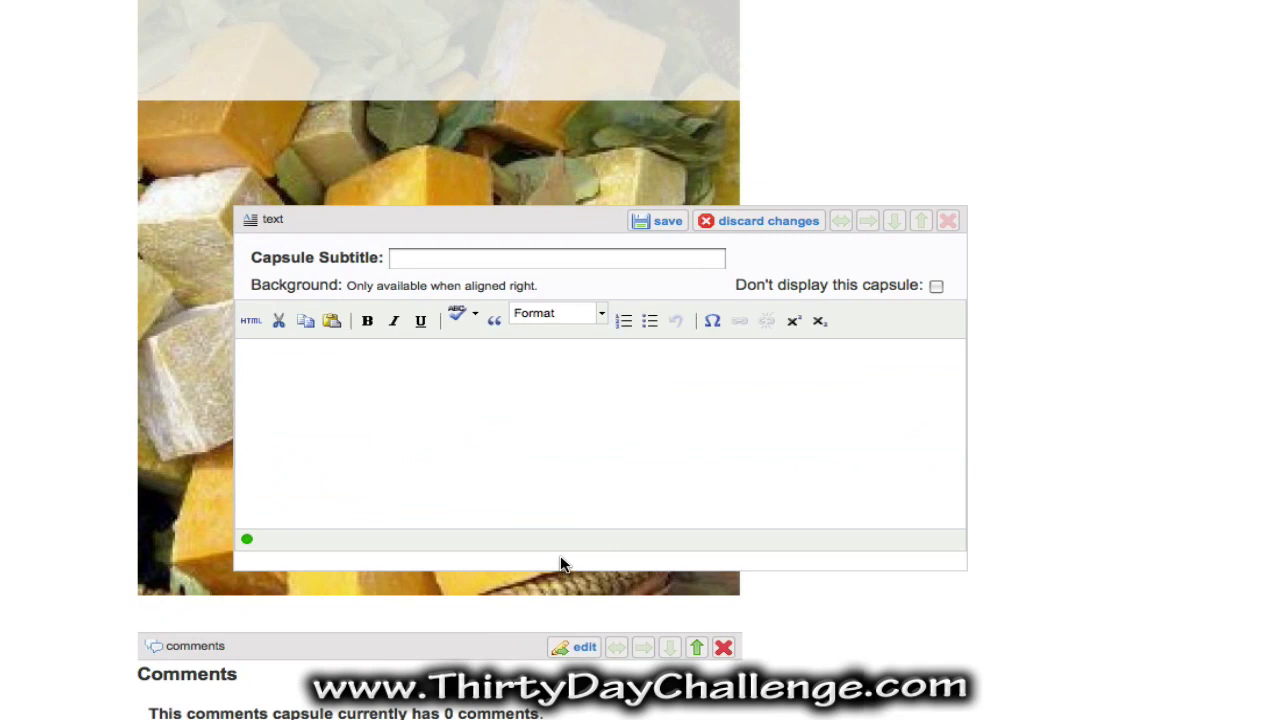
left_click(561, 259)
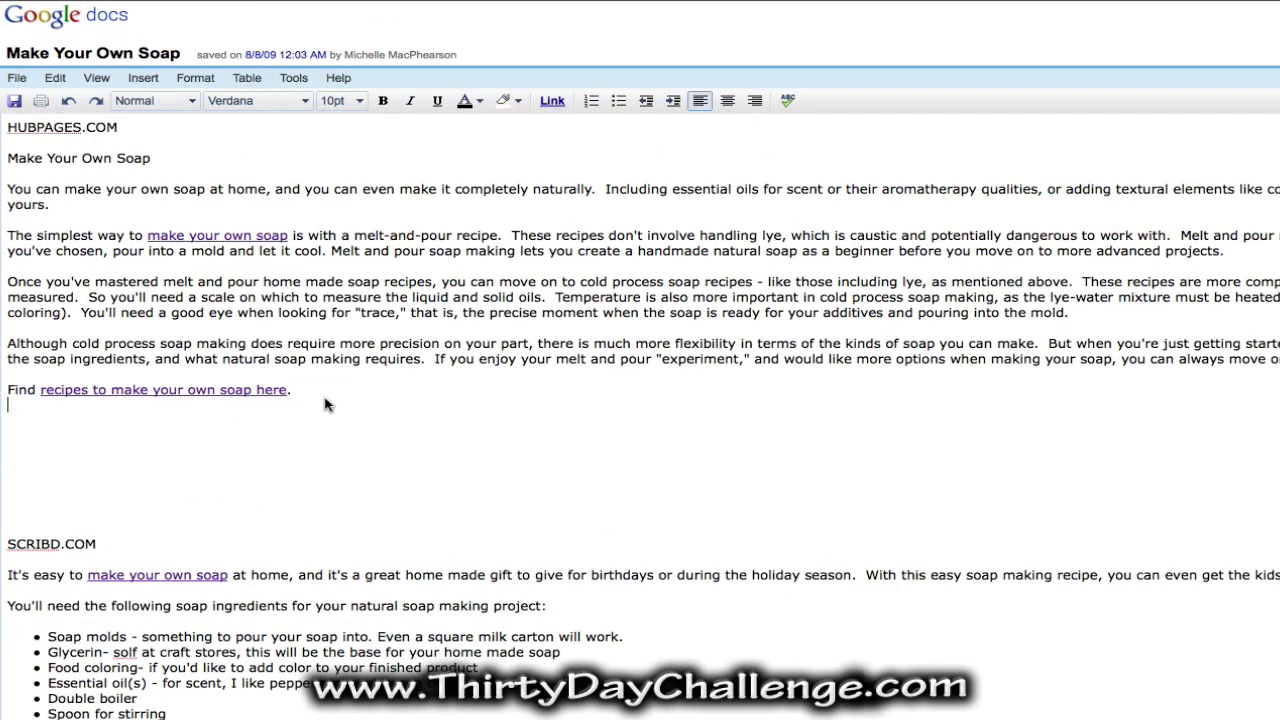
left_click_drag(293, 392, 10, 160)
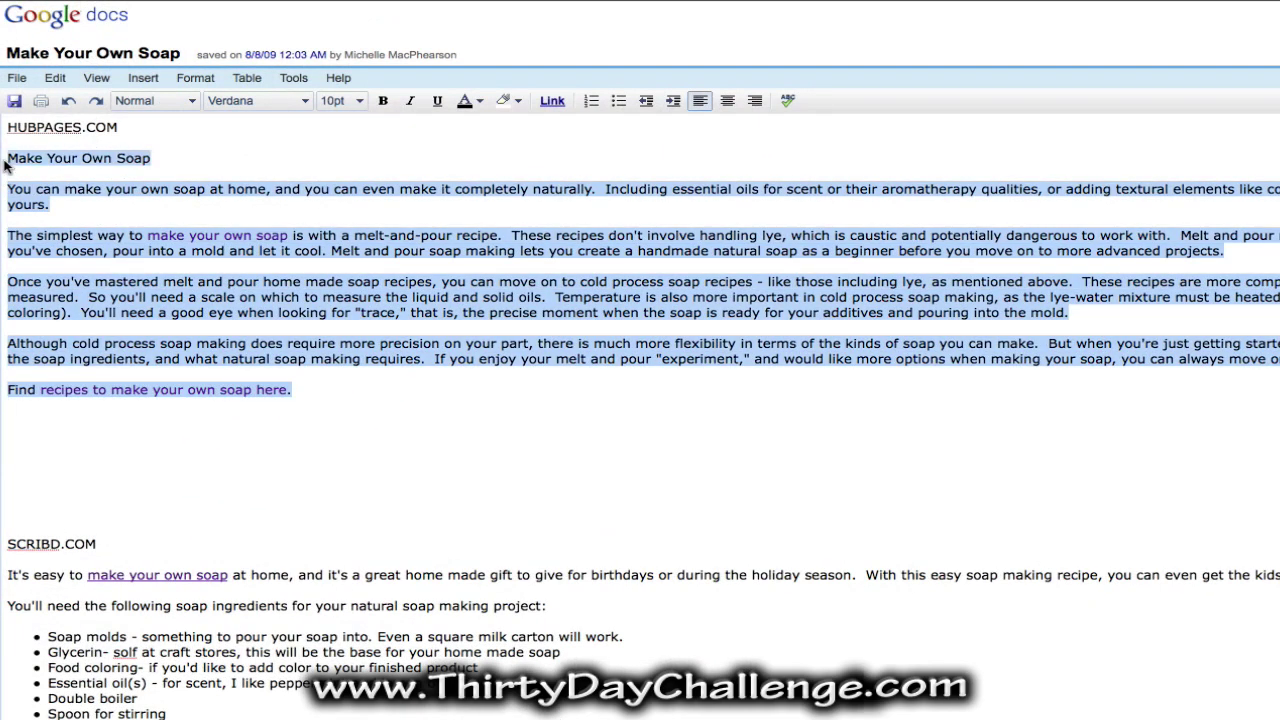
right_click(18, 200)
left_click(83, 276)
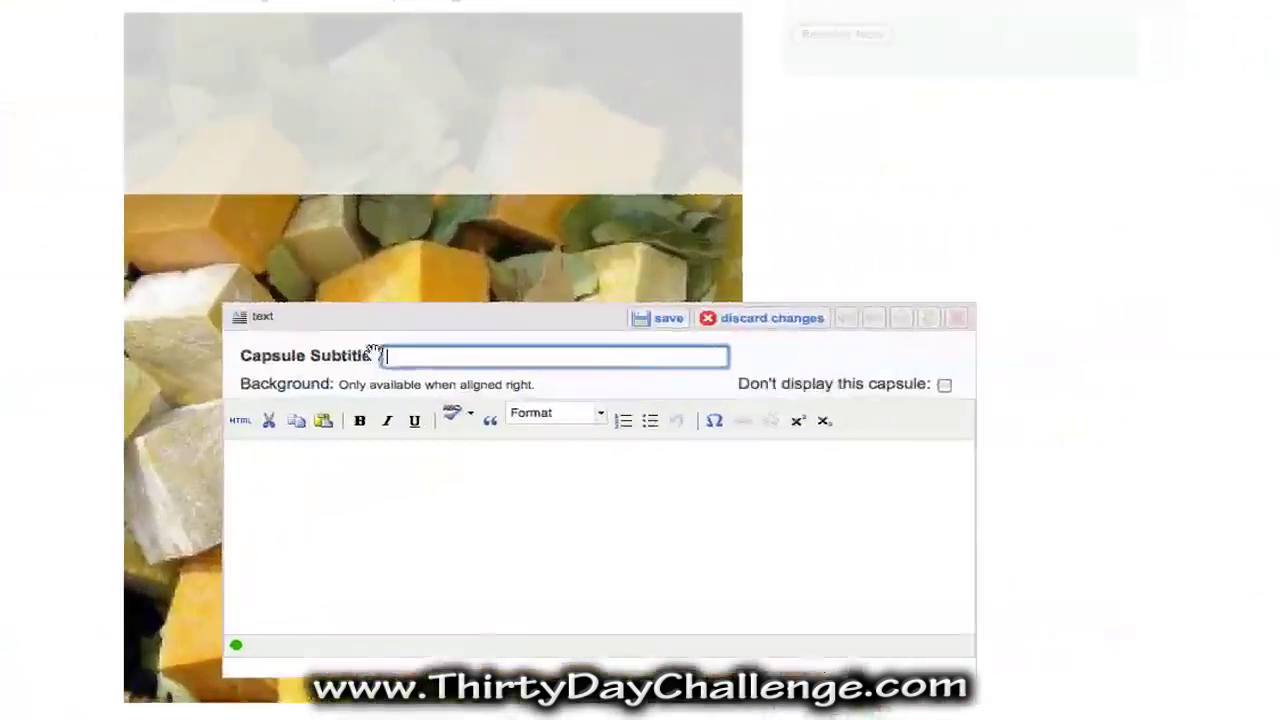
Paste the copied soap article into the body of the hub's text capsule
left_click(414, 457)
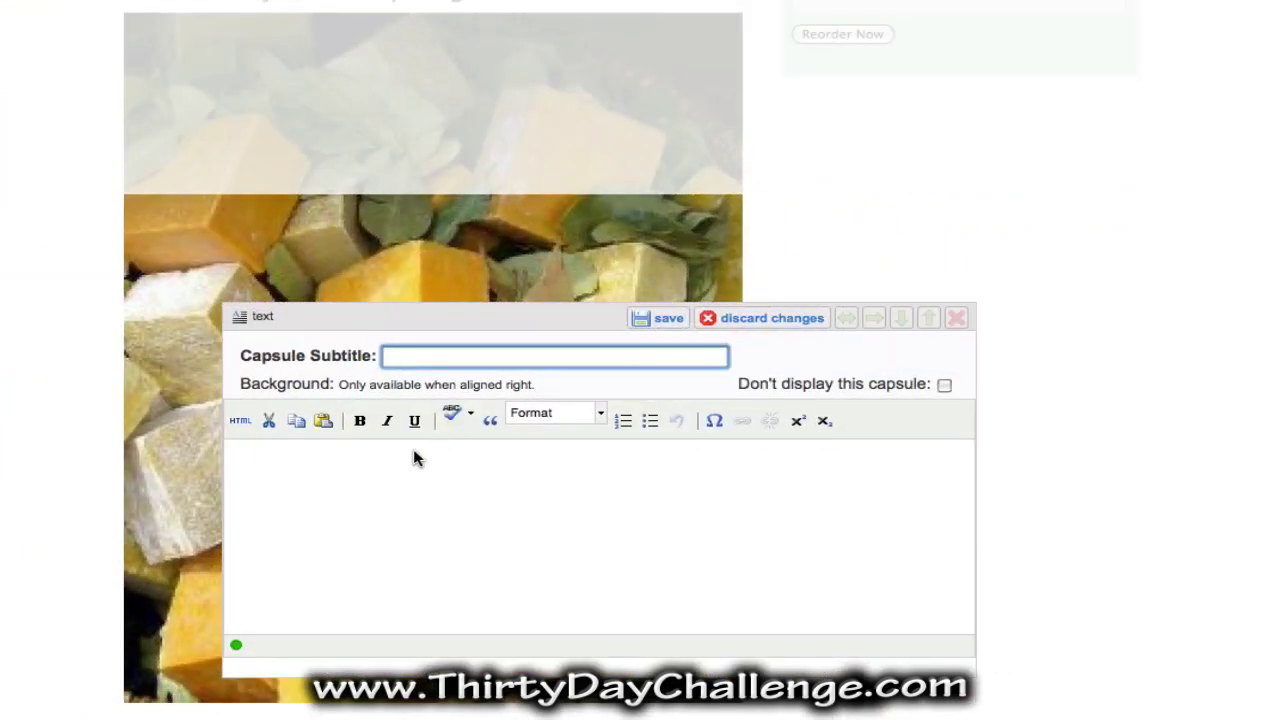
right_click(414, 457)
left_click(486, 546)
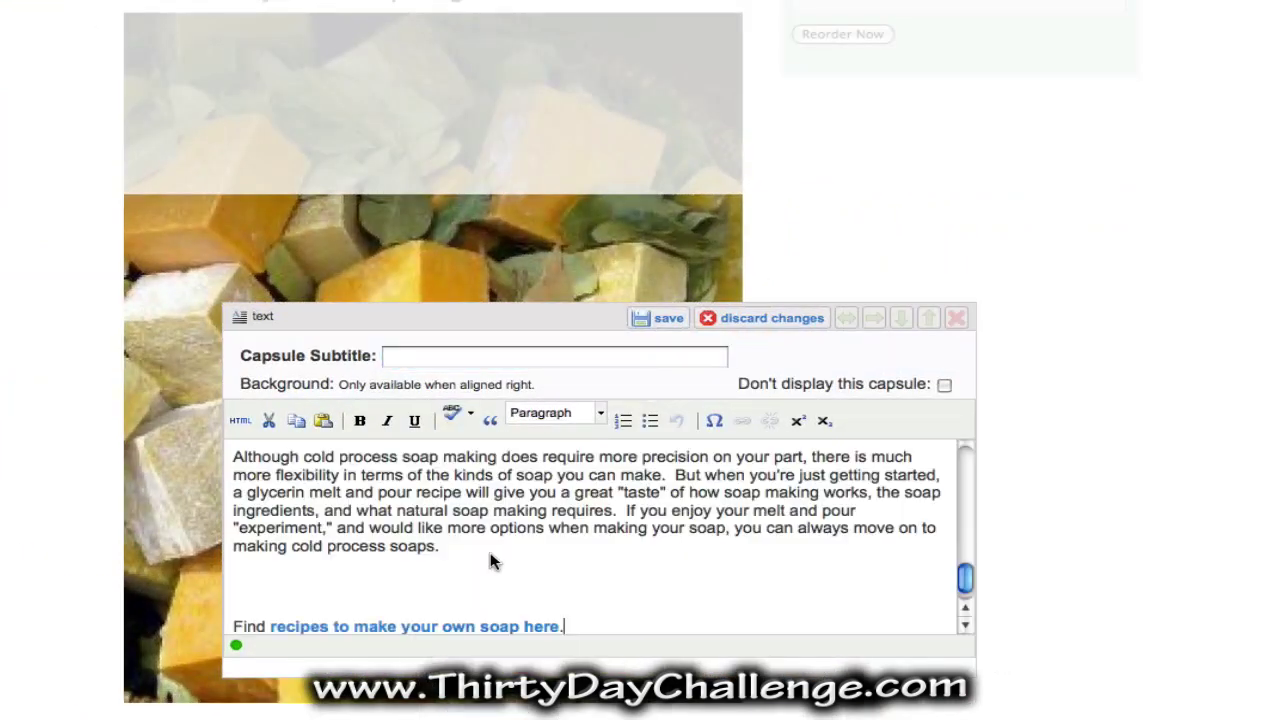
scroll(485, 541, "down", 1)
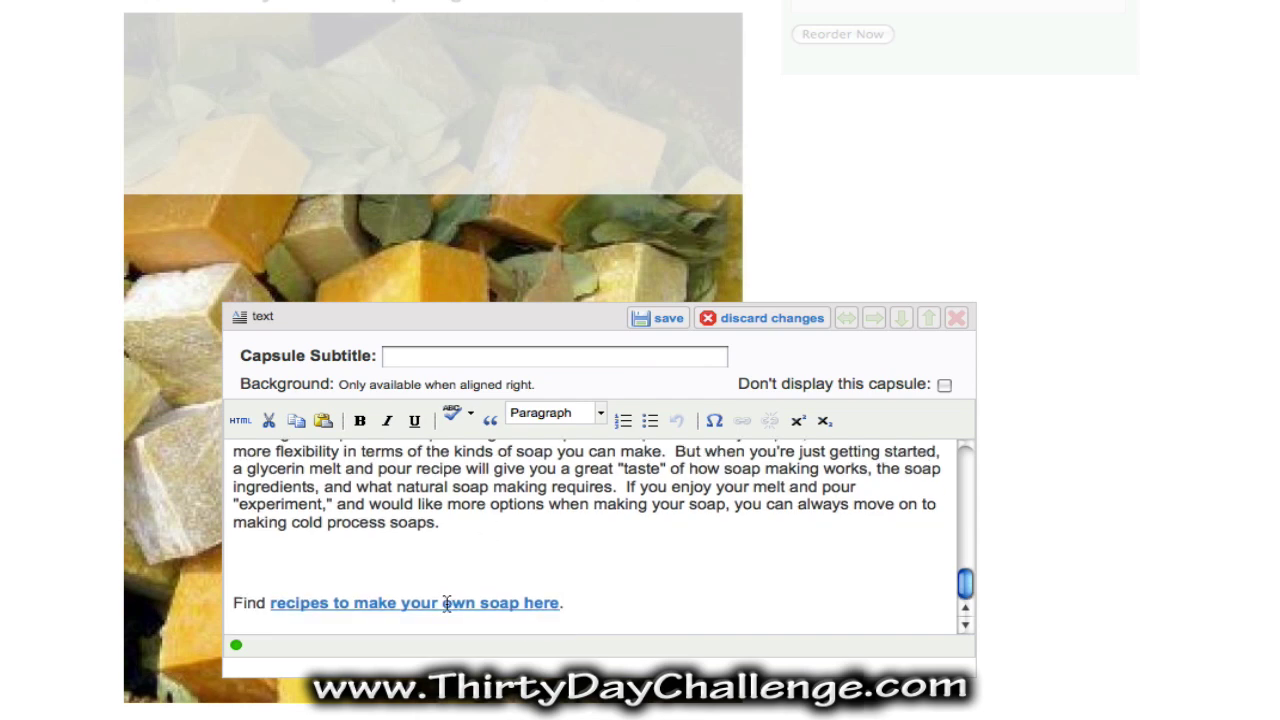
Remove the extra blank lines between the paragraphs of the pasted article, from the title down to the closing recipes link
scroll(529, 571, "up", 10)
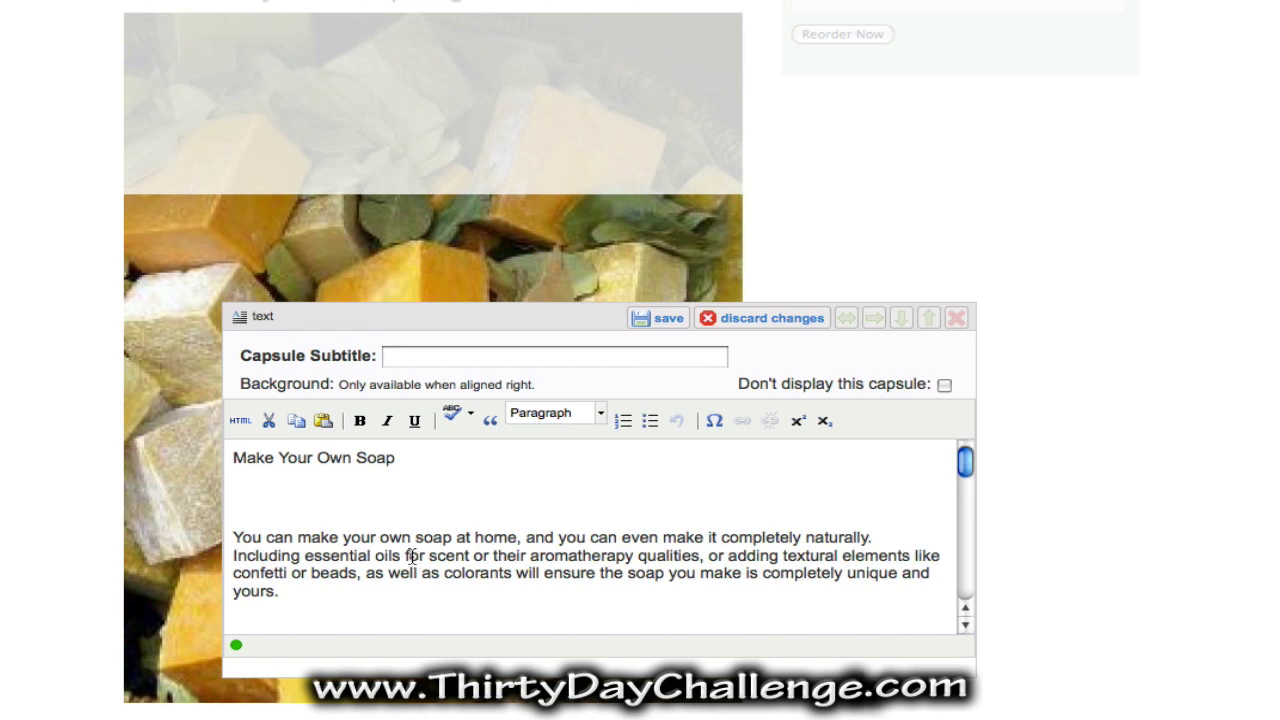
left_click(344, 511)
key("BackSpace")
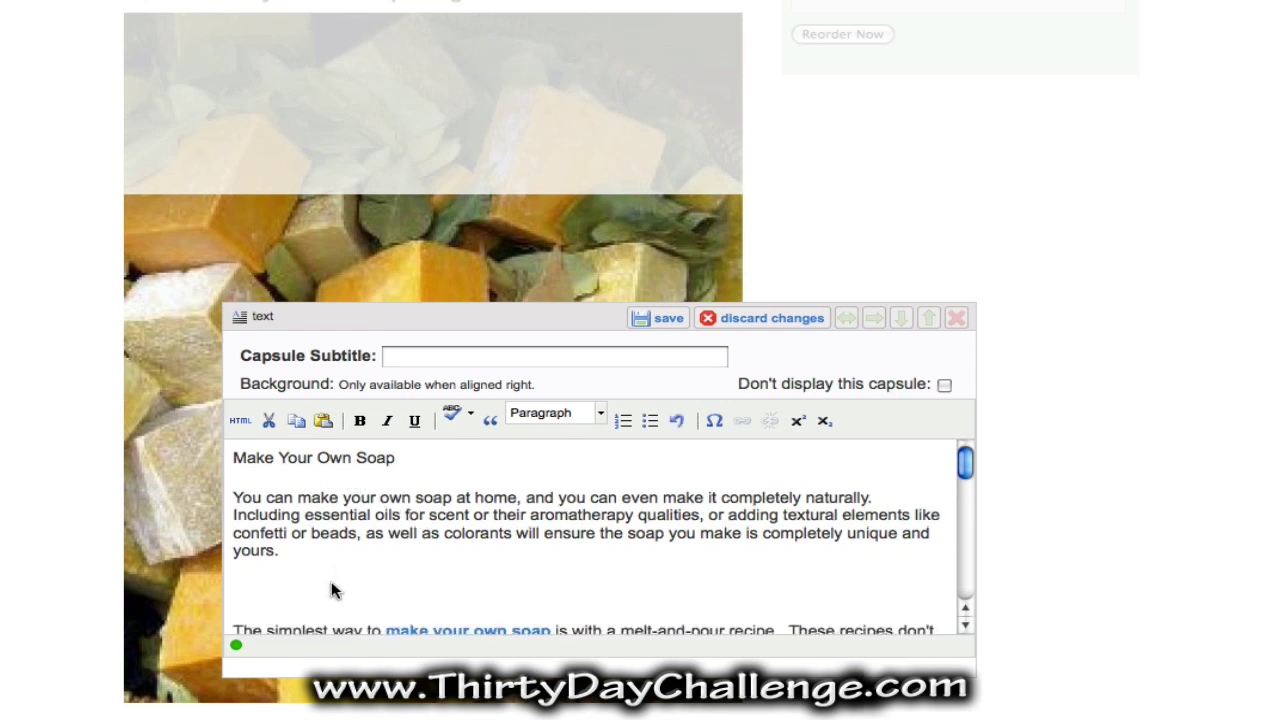
left_click(331, 583)
key("BackSpace")
scroll(331, 588, "down", 3)
left_click(330, 597)
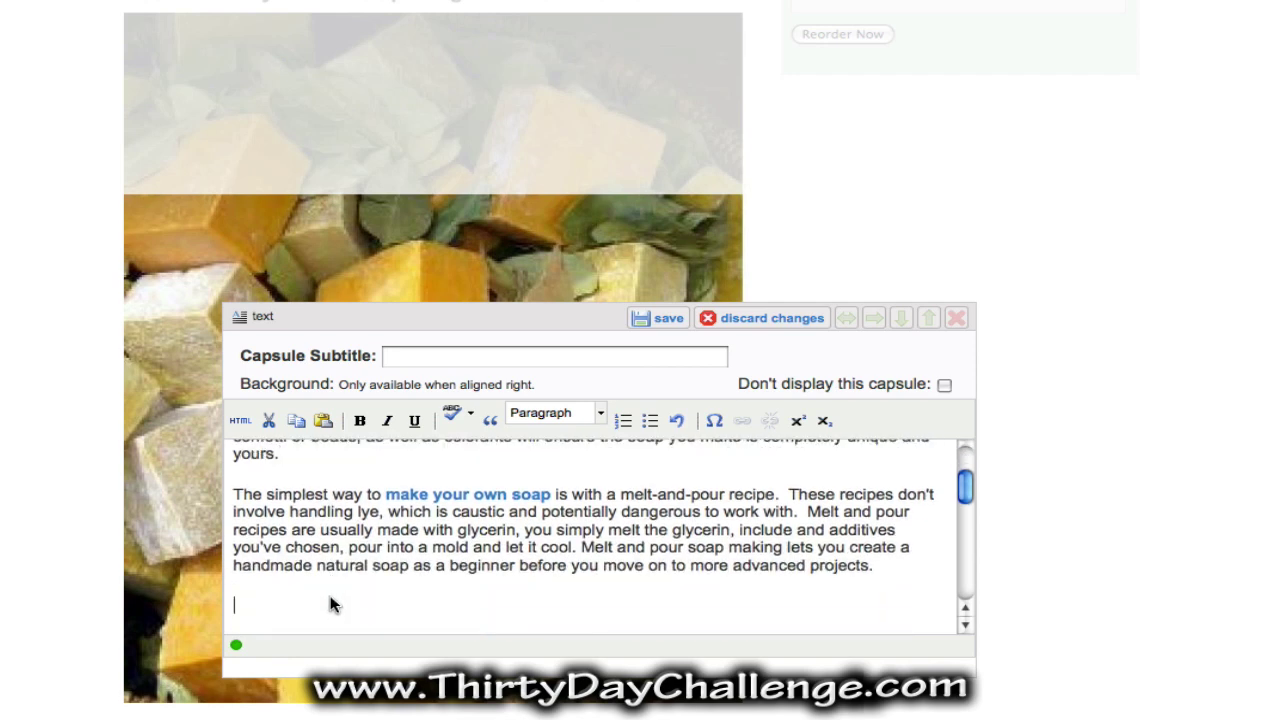
key("super+v")
scroll(334, 600, "down", 5)
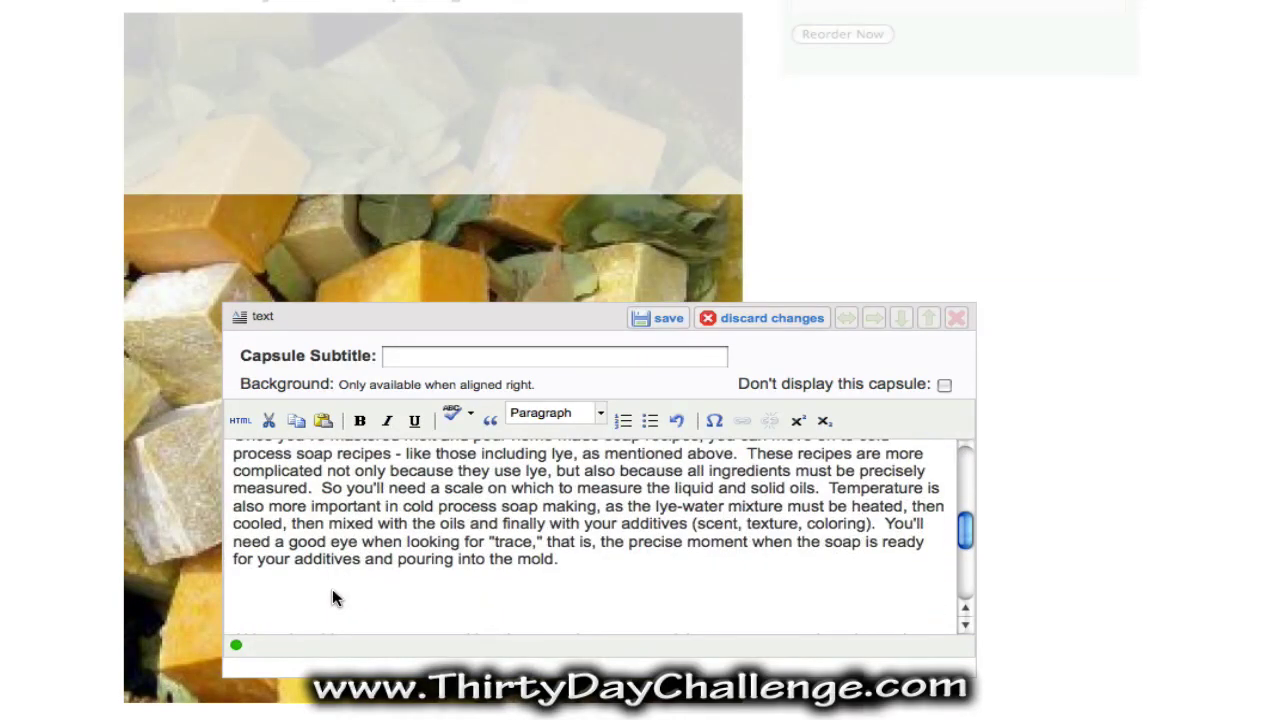
key("super+v")
scroll(335, 597, "down", 5)
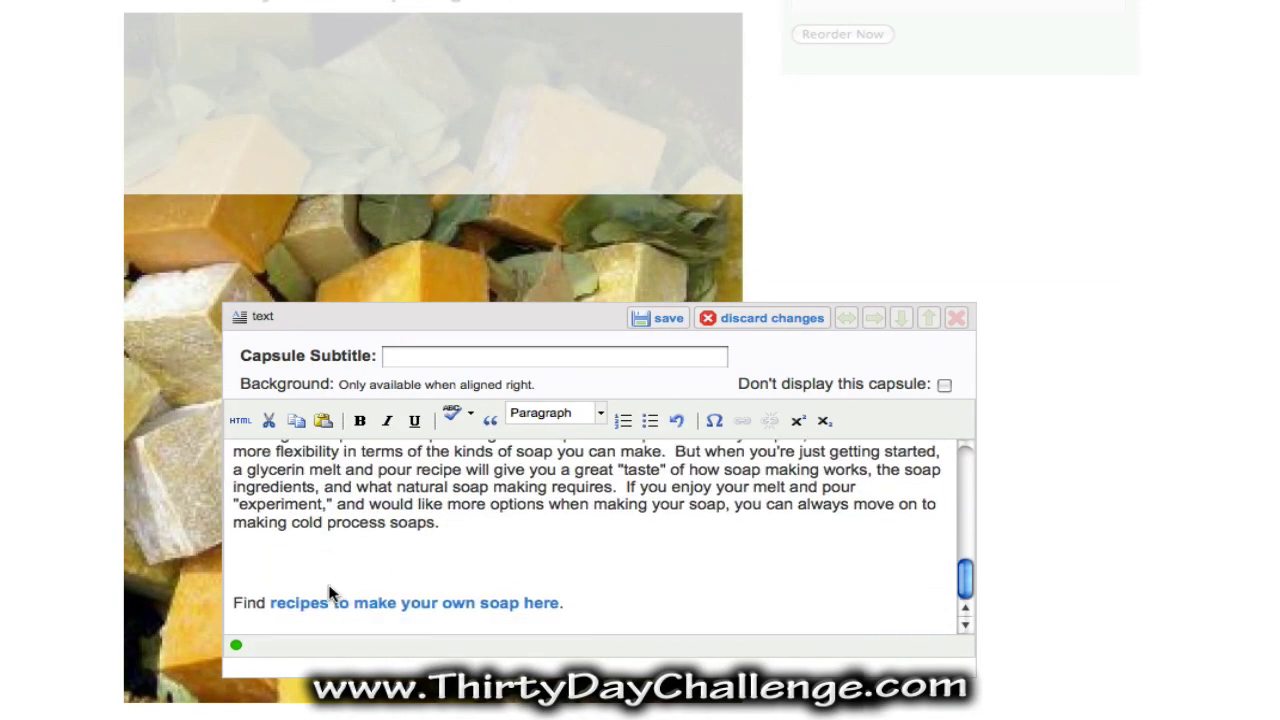
left_click(323, 570)
key("BackSpace")
key("BackSpace")
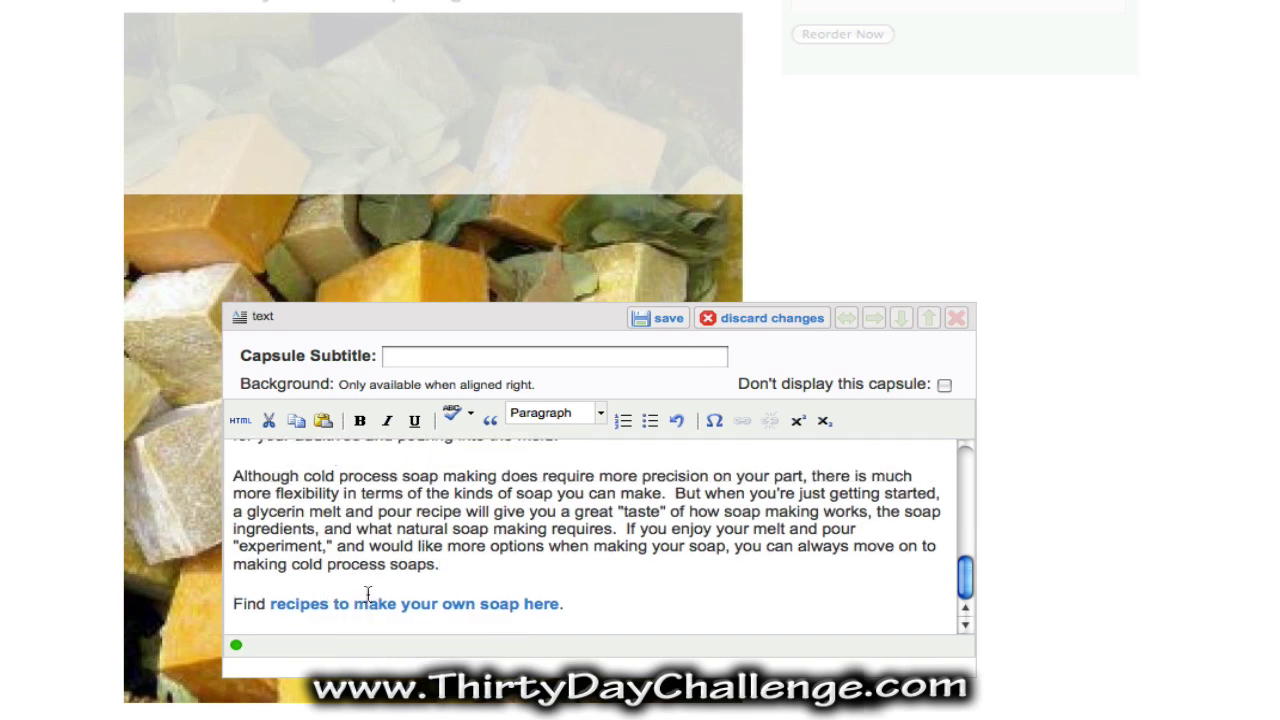
Copy the article's title line into the text capsule's subtitle as "Make Your Own Soap"
scroll(360, 590, "up", 15)
left_click_drag(410, 470, 106, 465)
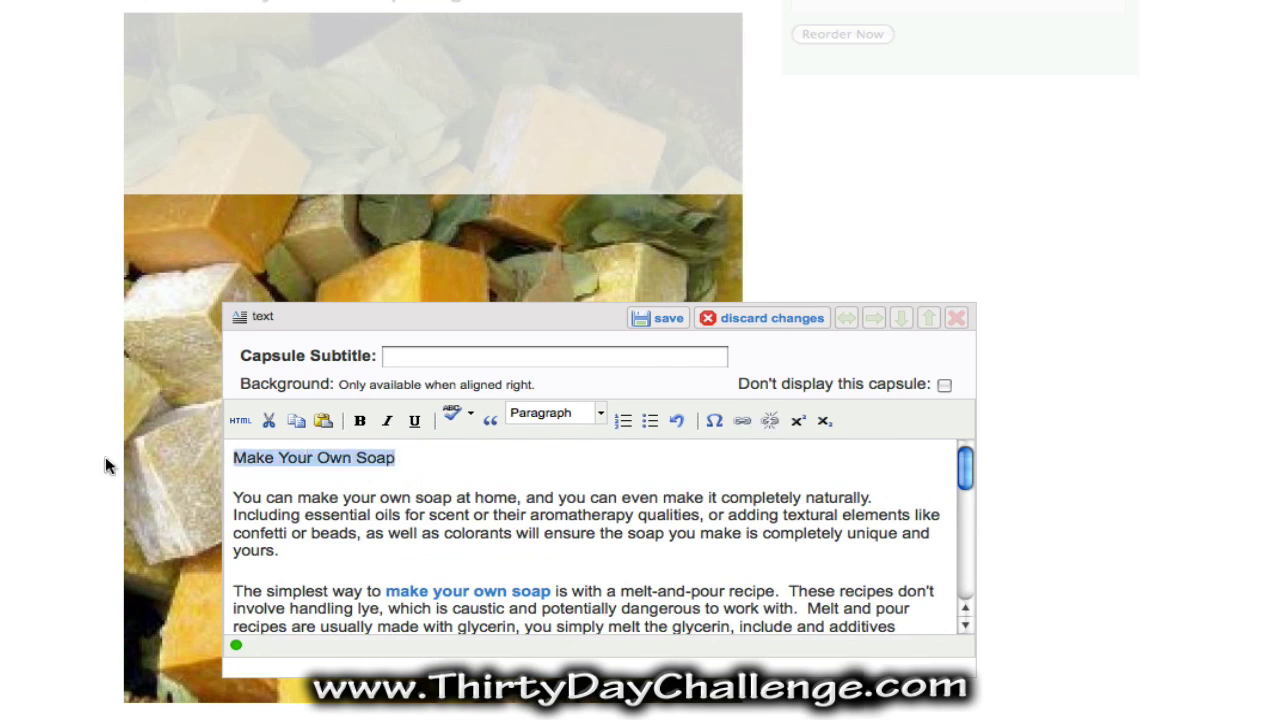
left_click(525, 362)
key("ctrl+v")
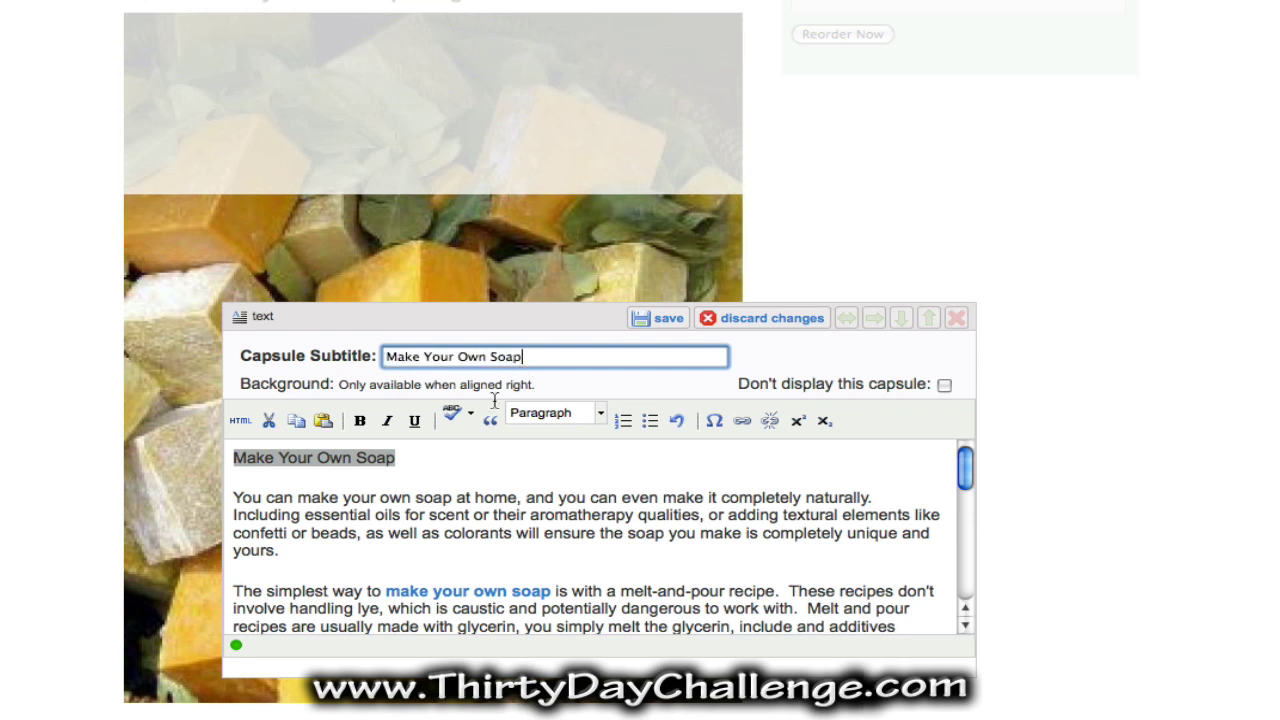
Delete the "Make Your Own Soap" line and the gap below it from the article body and save the text capsule
left_click(449, 455)
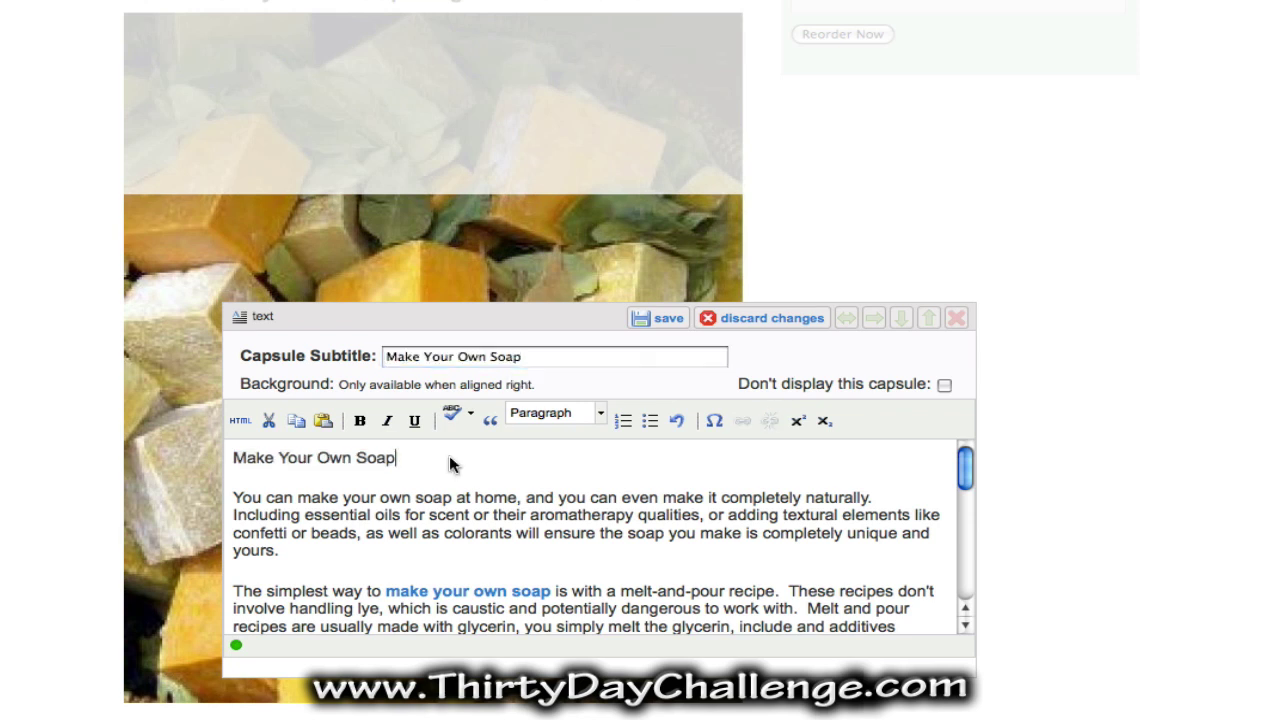
left_click_drag(449, 455, 184, 443)
key("BackSpace")
key("Delete")
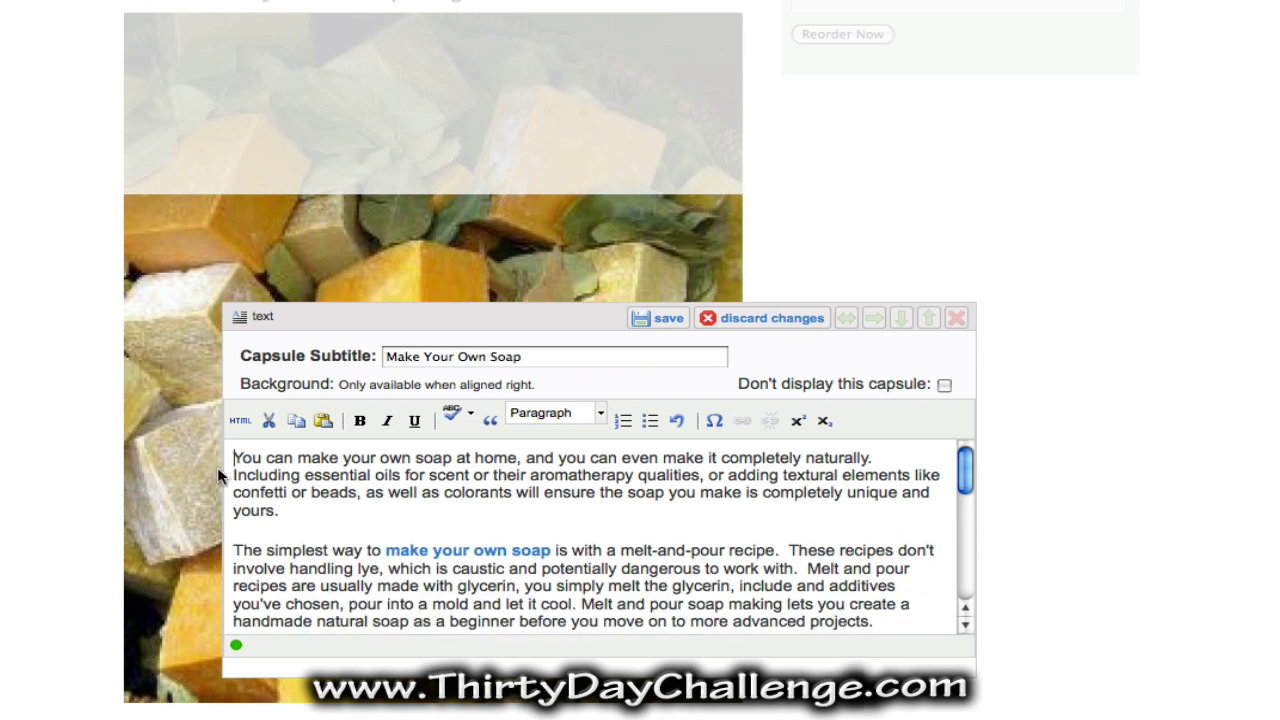
scroll(363, 505, "down", 10)
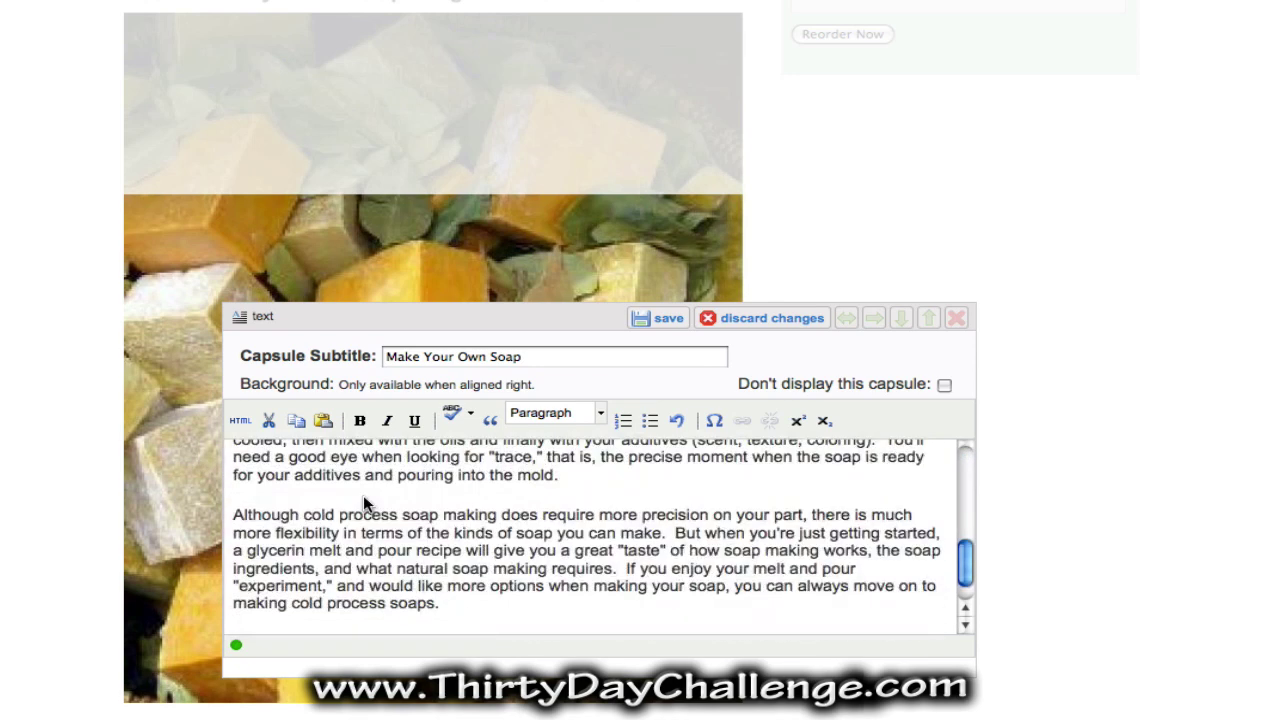
left_click(648, 320)
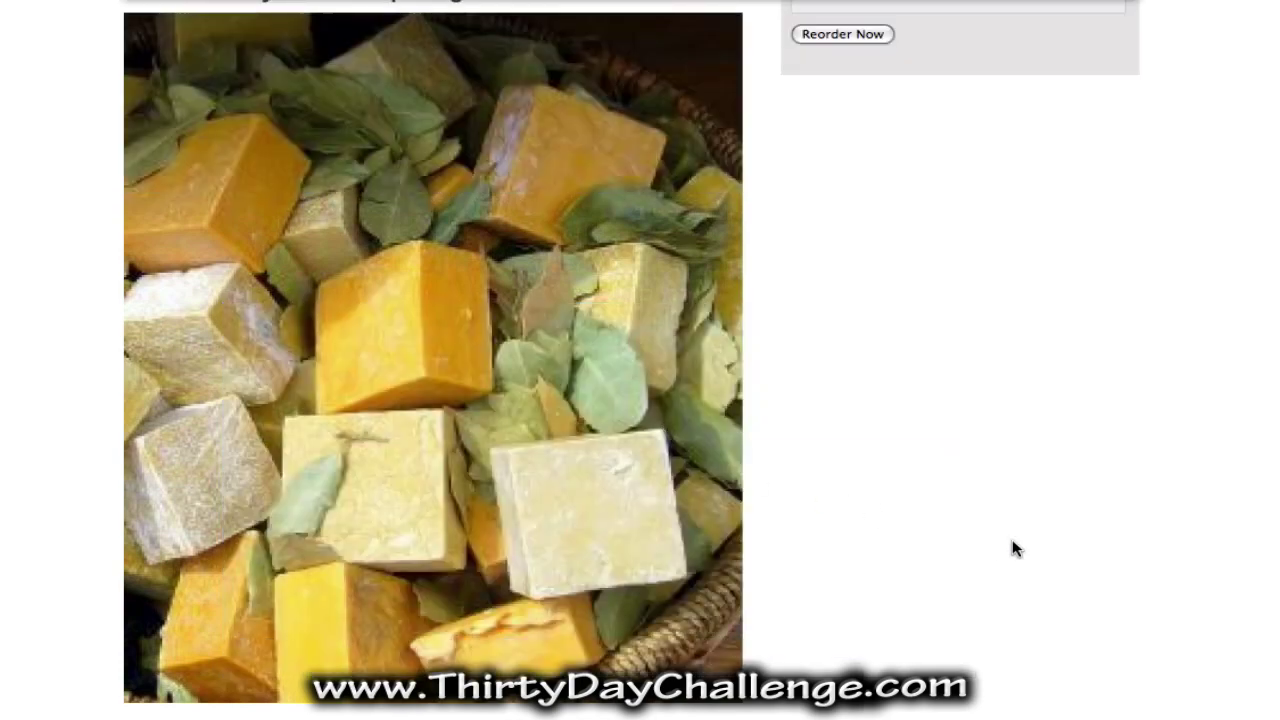
Edit the comments capsule to display the most recent comments first and turn off e-mails about new comments
scroll(1006, 549, "down", 10)
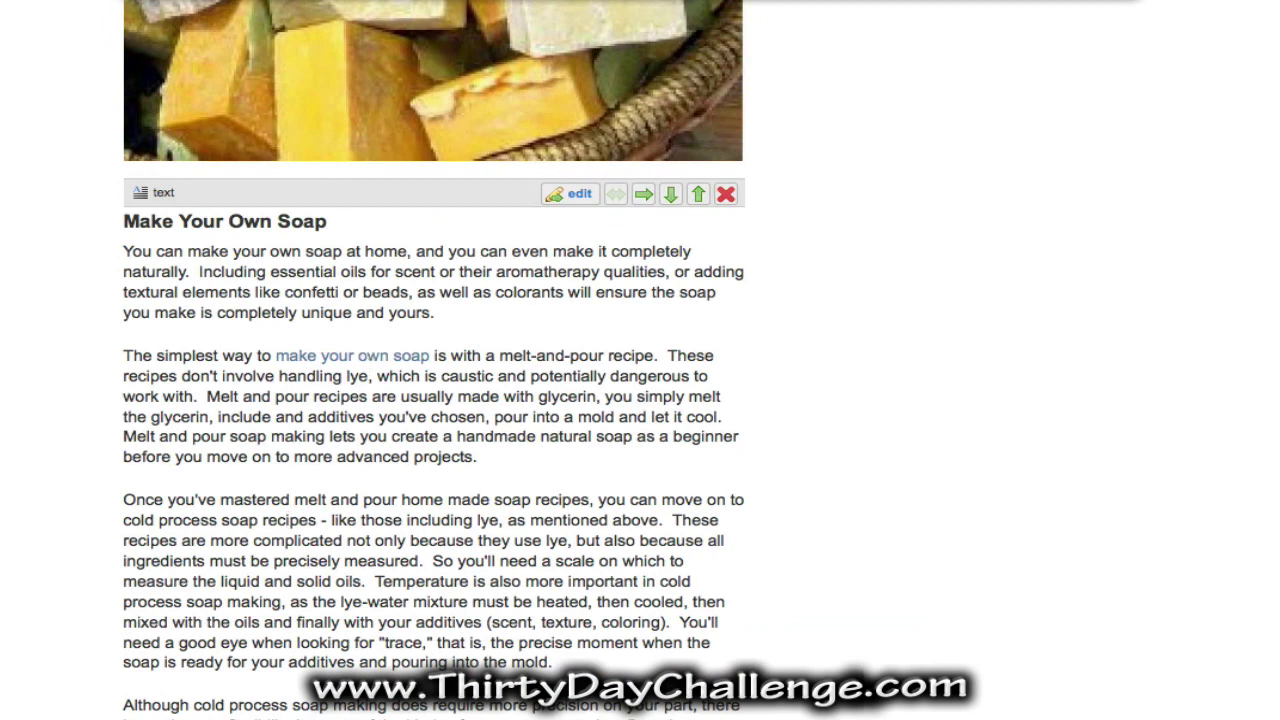
scroll(434, 357, "down", 3)
scroll(540, 457, "down", 5)
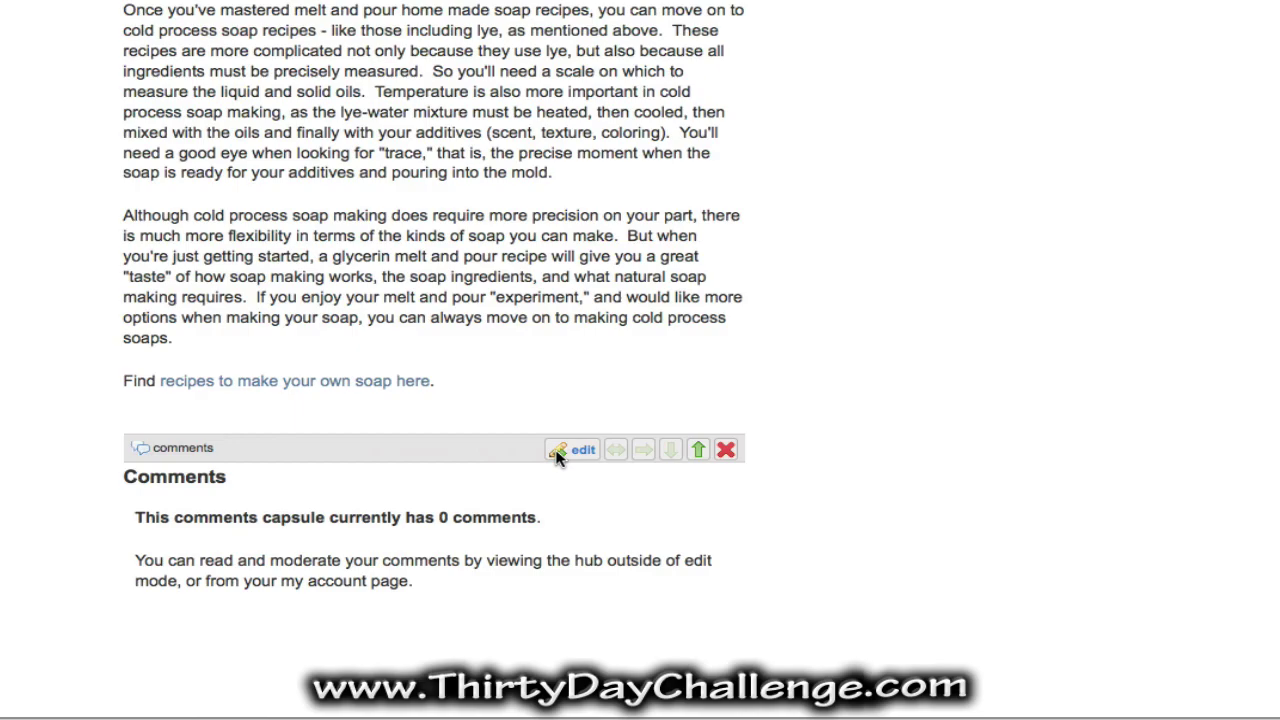
left_click(576, 450)
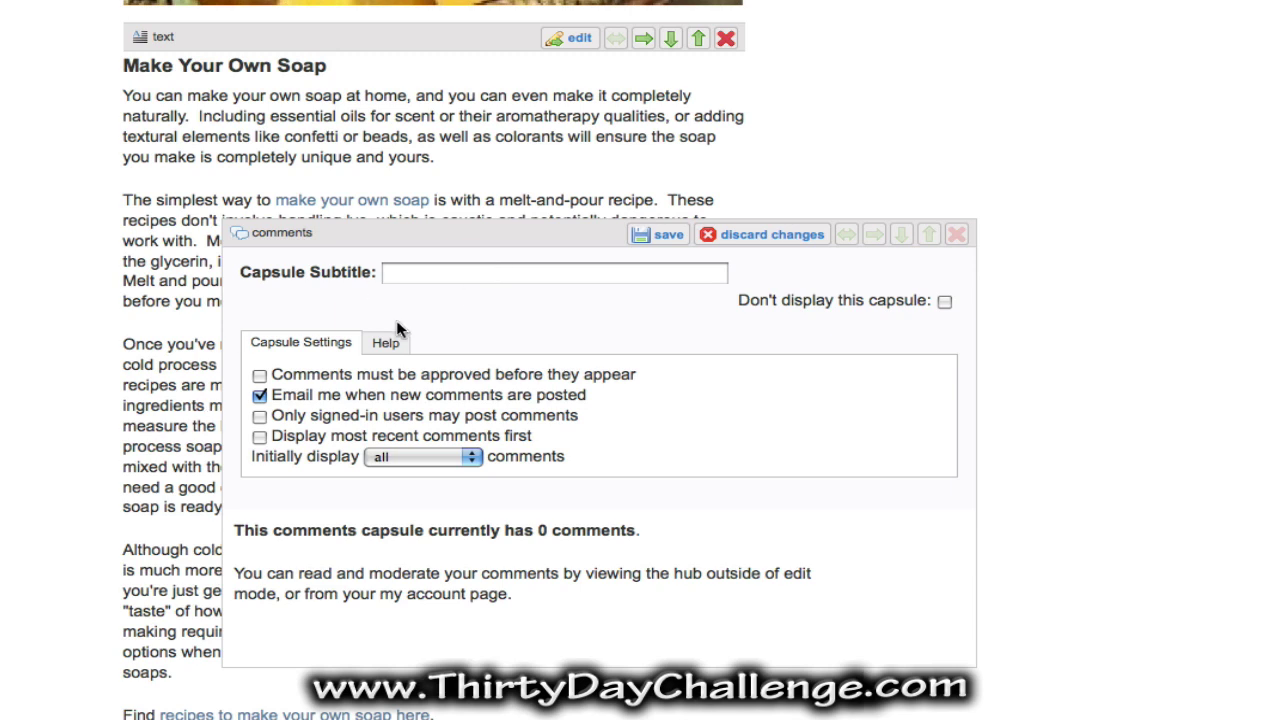
left_click(259, 437)
left_click(259, 396)
Set the comments capsule's subtitle to "Do you like to make your own soap? Share your experience here!" and save the capsule
left_click(565, 279)
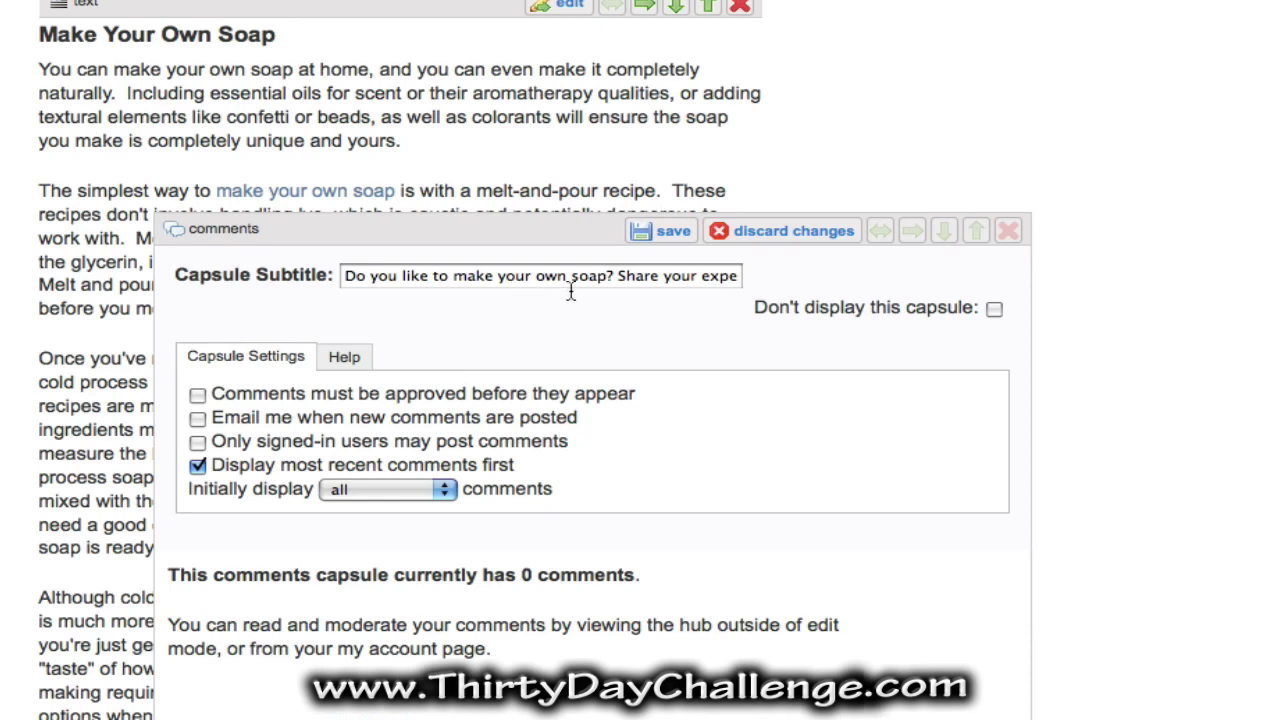
left_click(622, 279)
left_click_drag(627, 281, 762, 288)
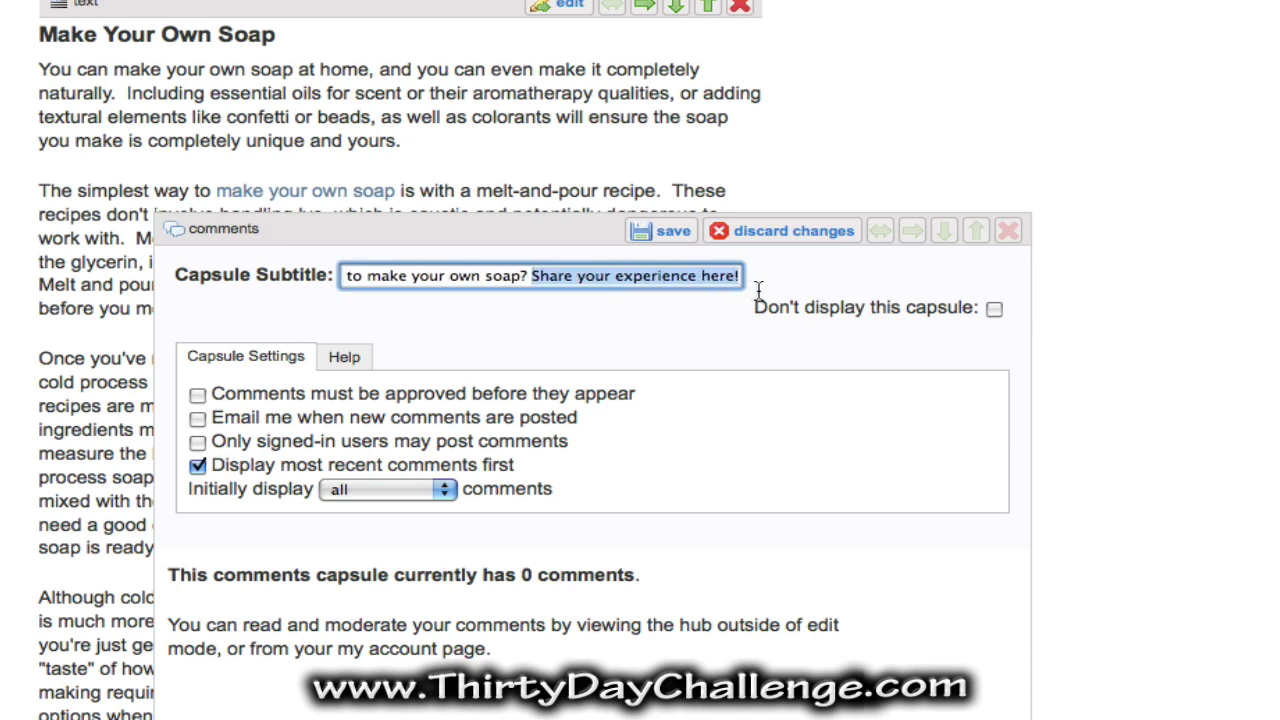
left_click(668, 322)
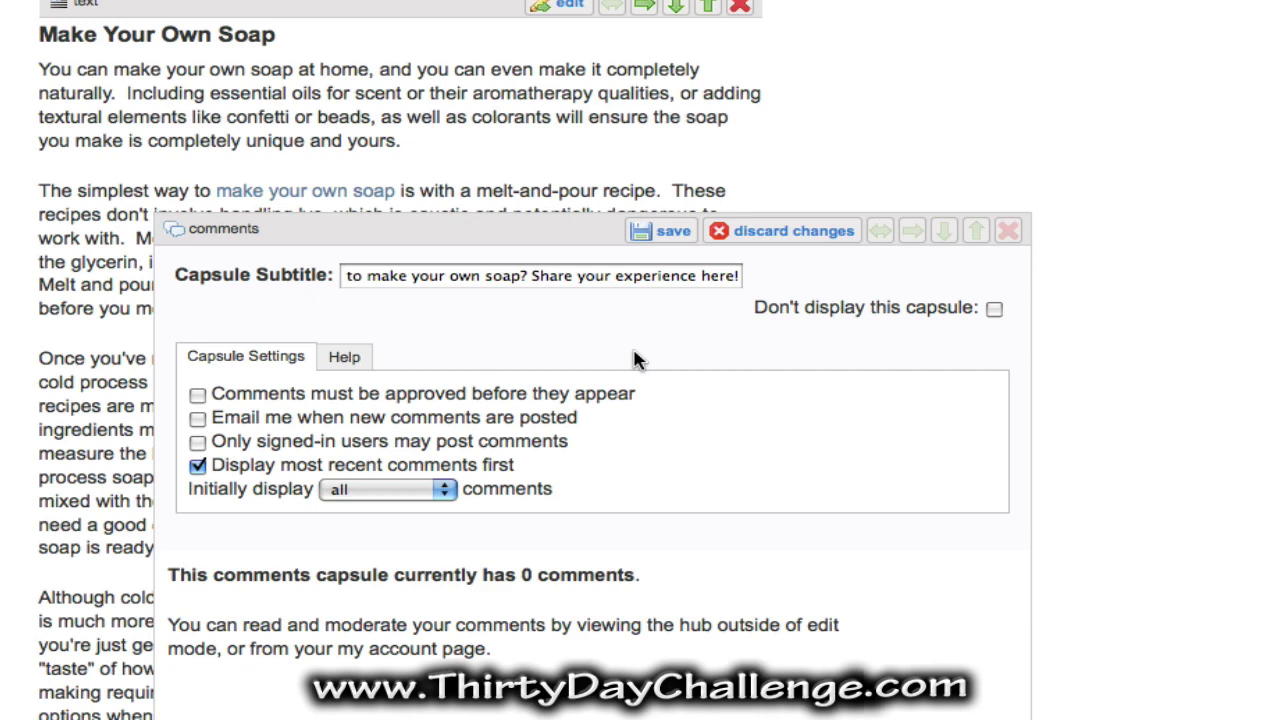
left_click(665, 231)
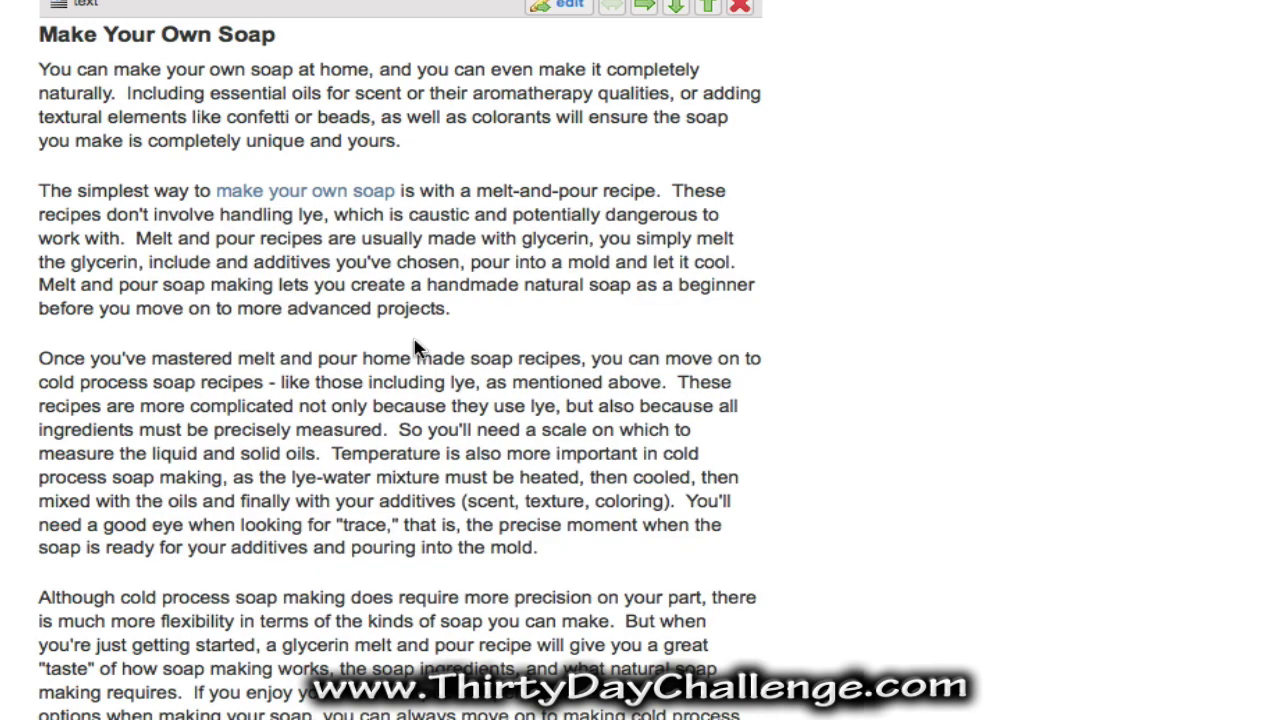
scroll(489, 476, "down", 3)
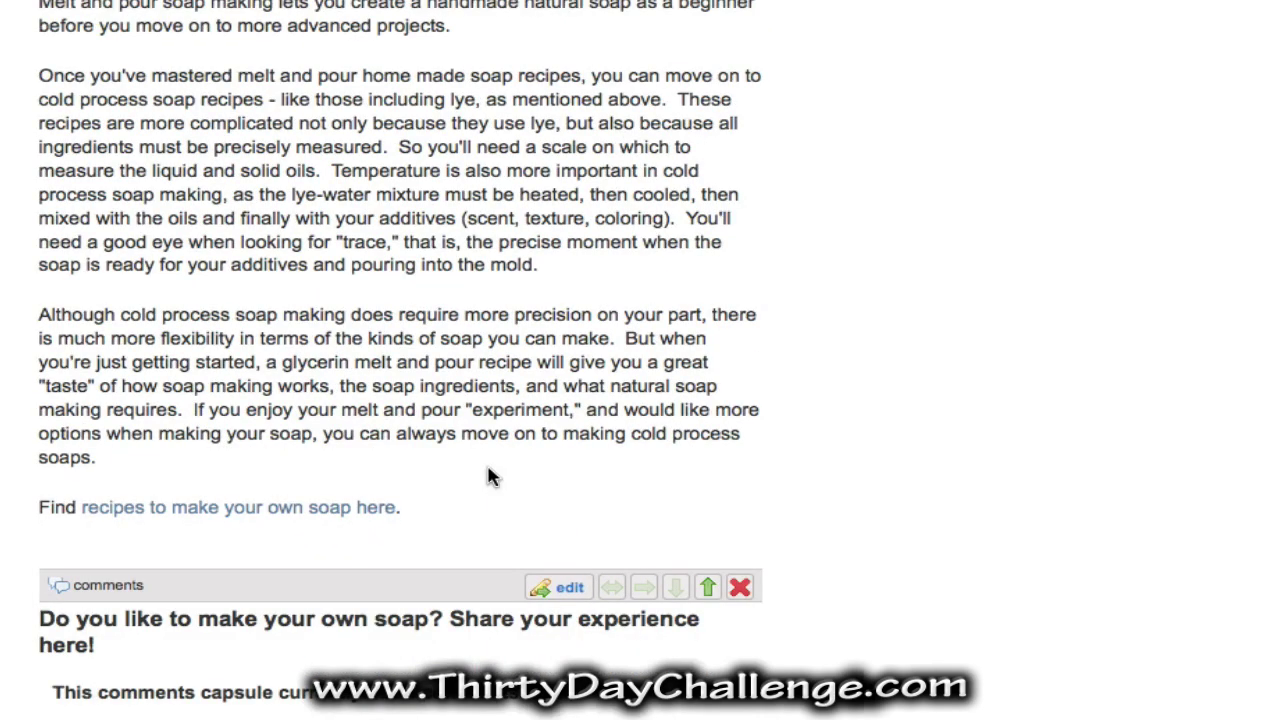
Edit the photo capsule of the hub and choose a first additional image file from the computer
scroll(489, 476, "up", 15)
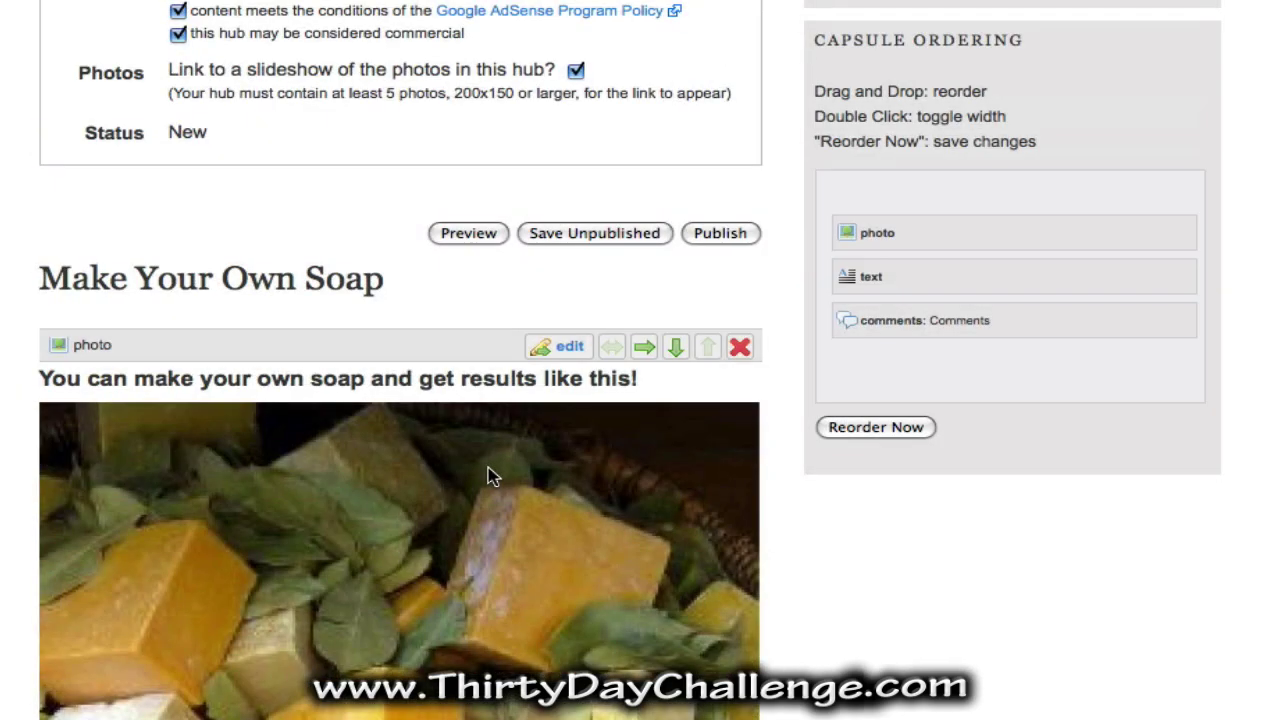
scroll(489, 476, "up", 2)
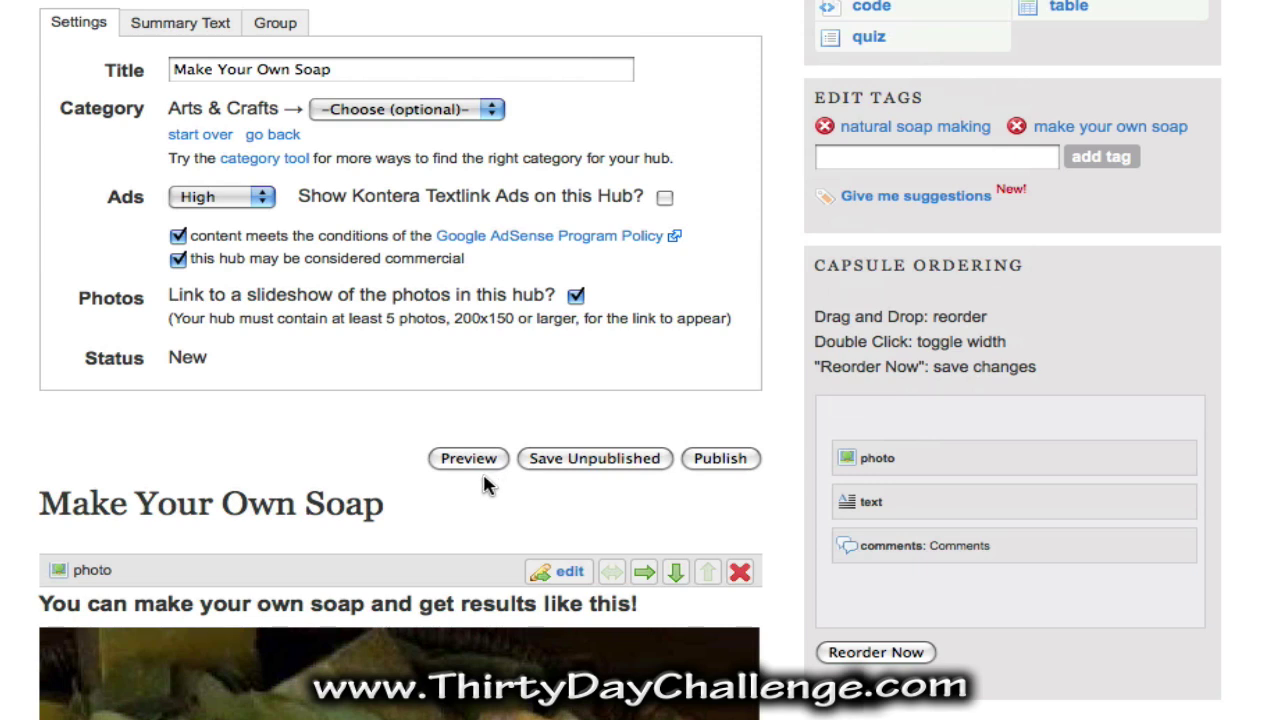
scroll(486, 481, "down", 5)
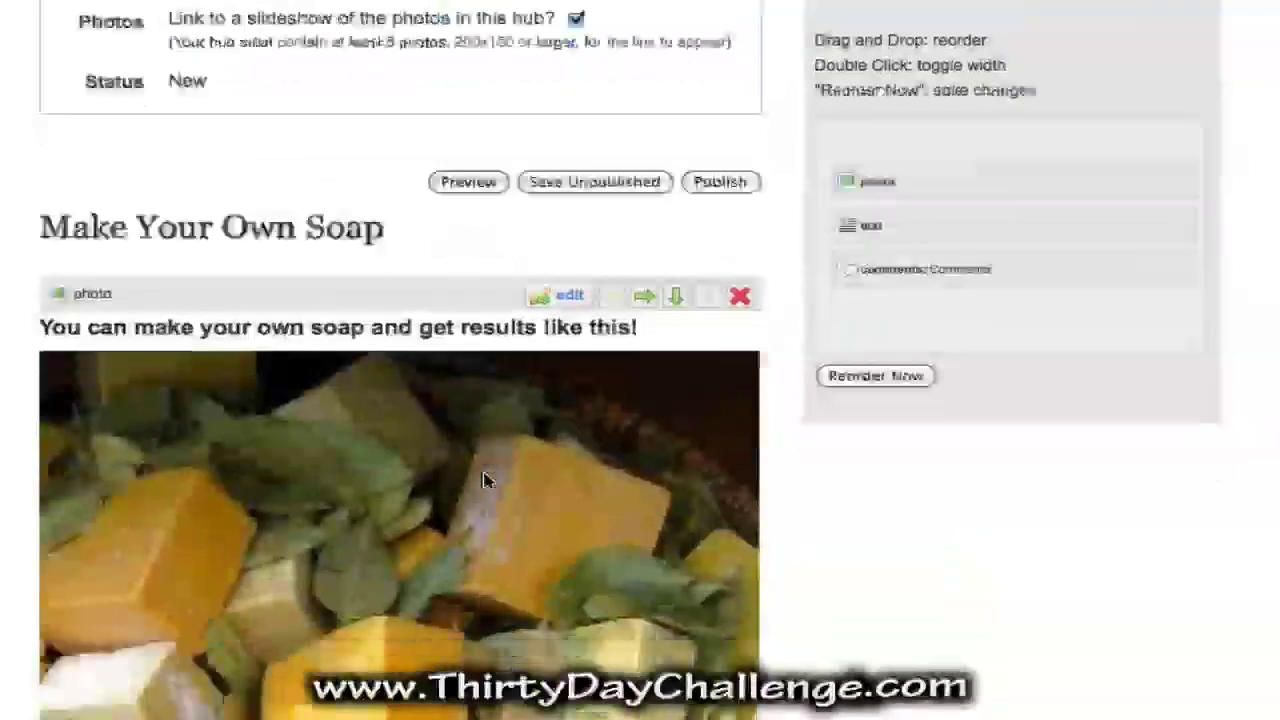
scroll(486, 481, "up", 5)
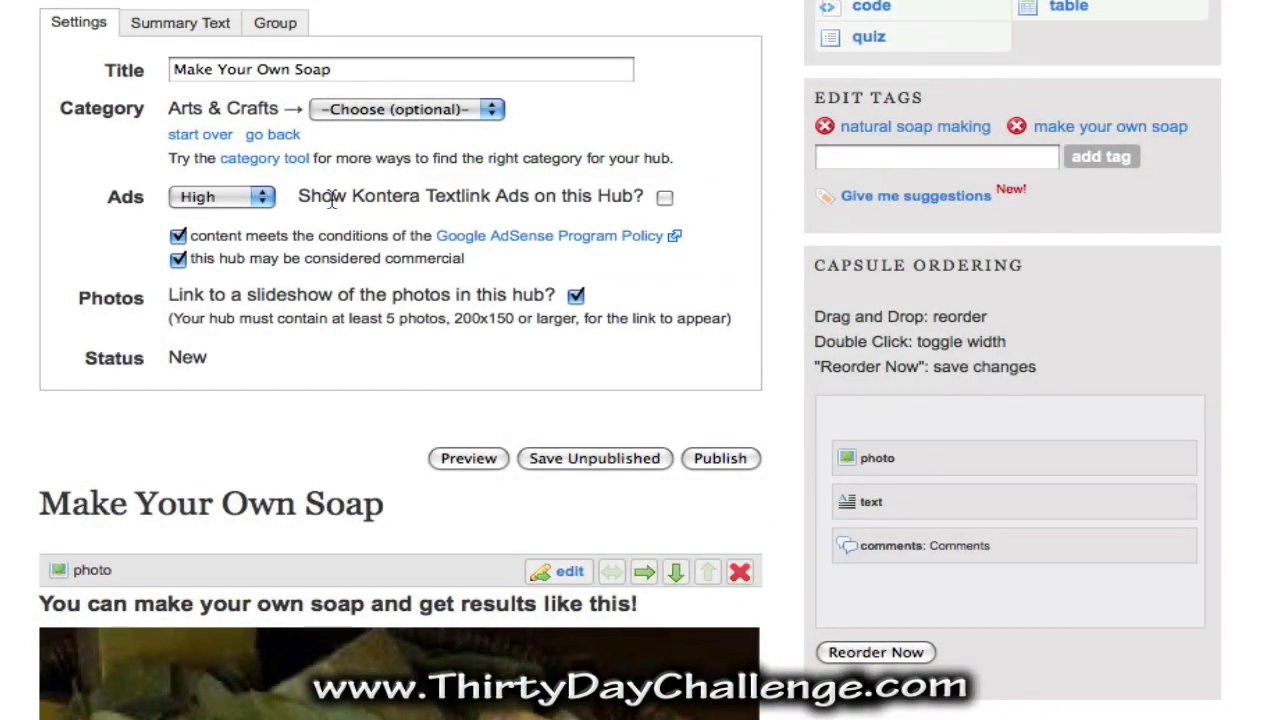
scroll(83, 373, "down", 7)
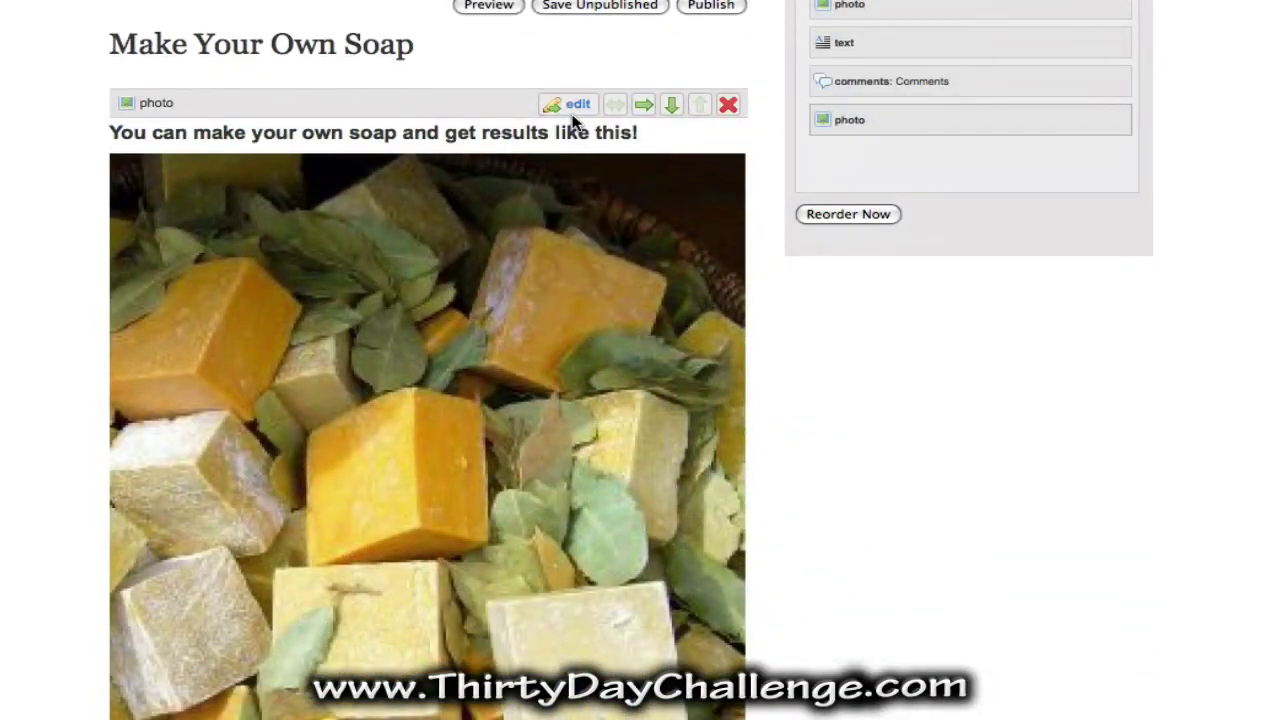
left_click(573, 105)
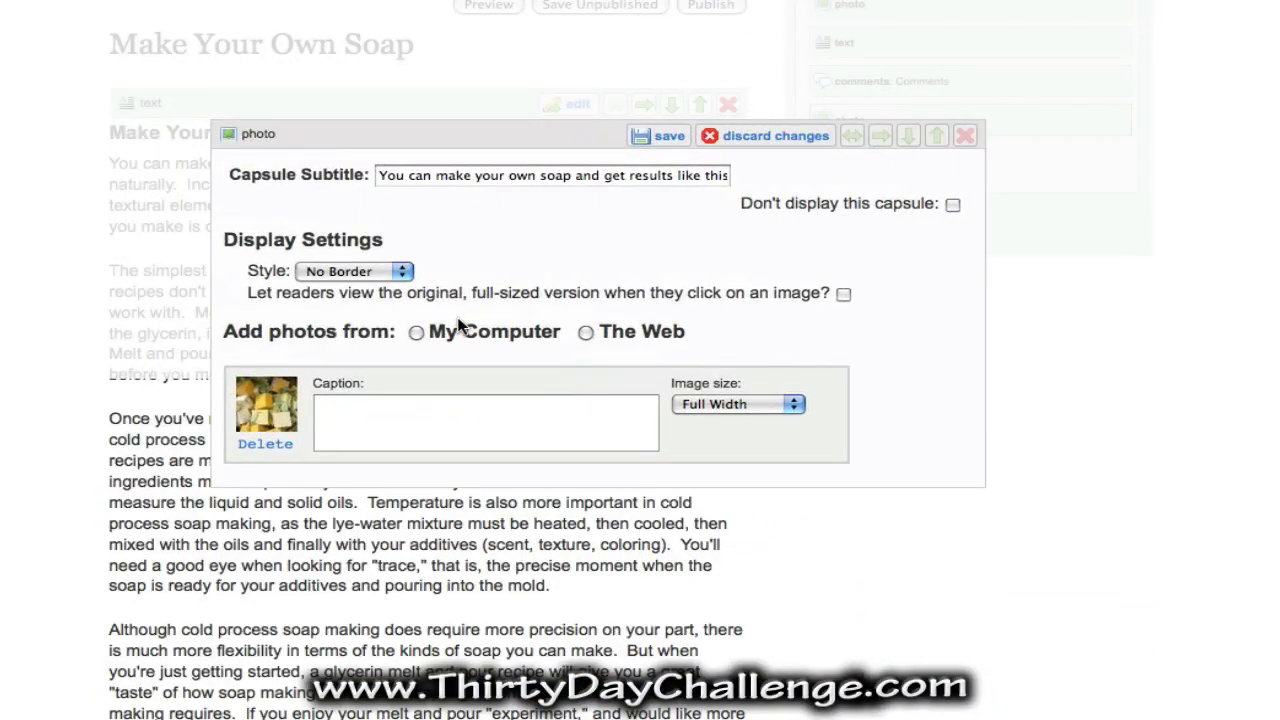
left_click(417, 332)
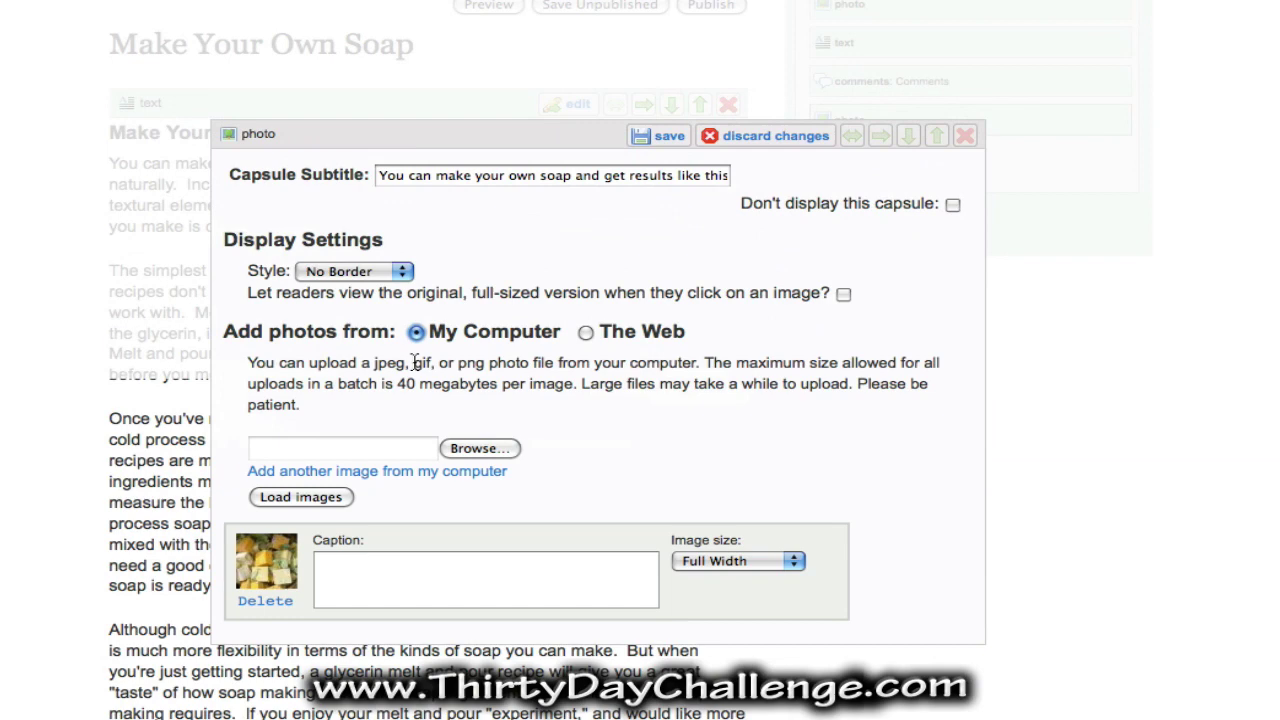
left_click(483, 448)
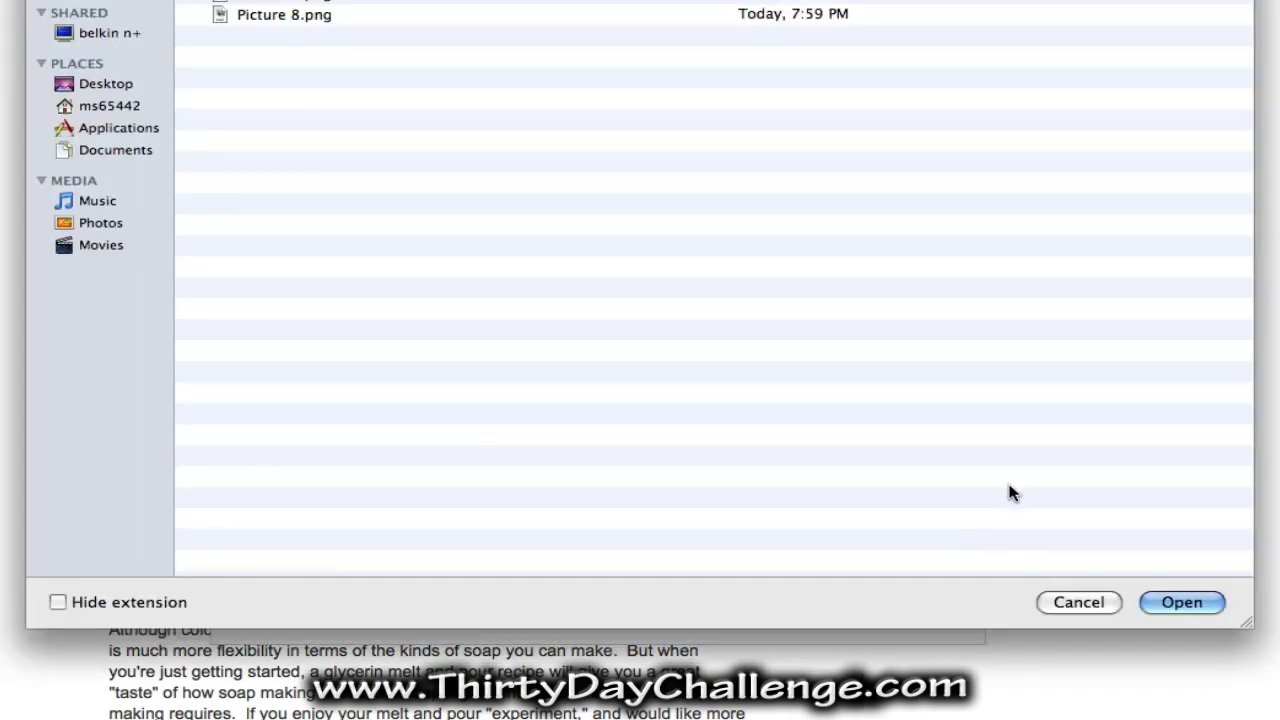
left_click(1182, 602)
Add two more image files from the computer to the photo capsule's upload list
left_click(377, 478)
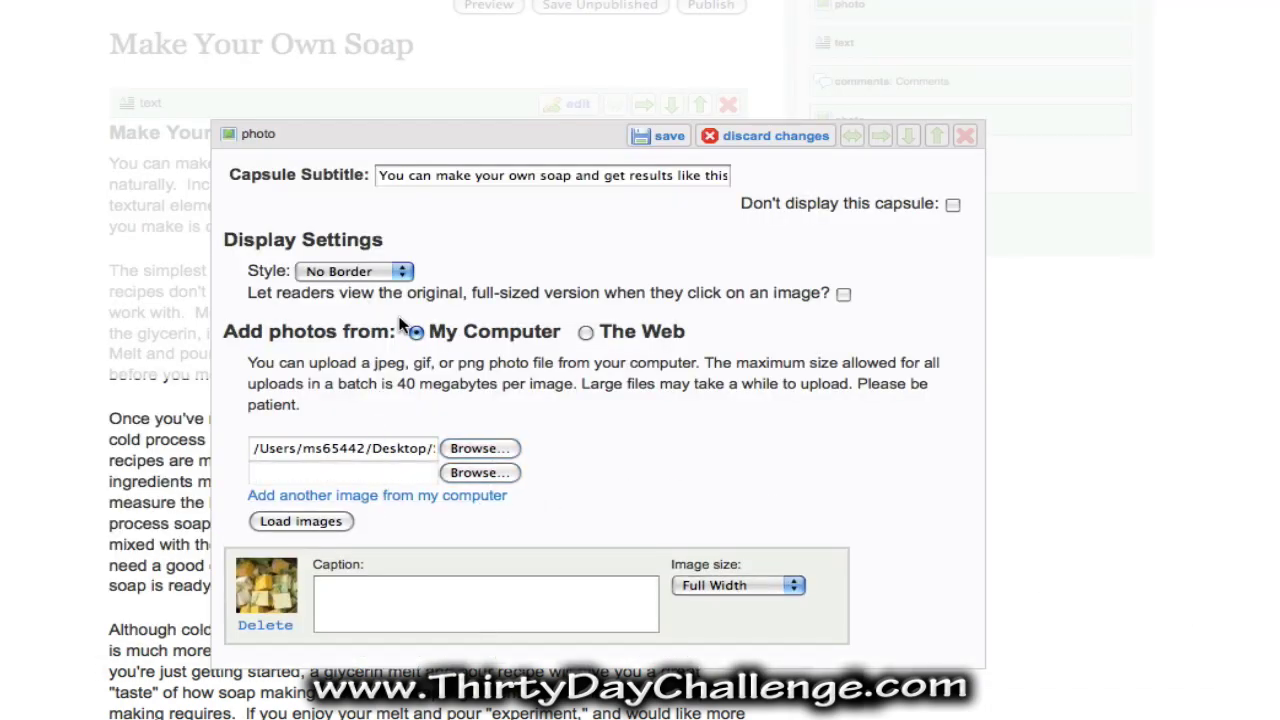
left_click(488, 478)
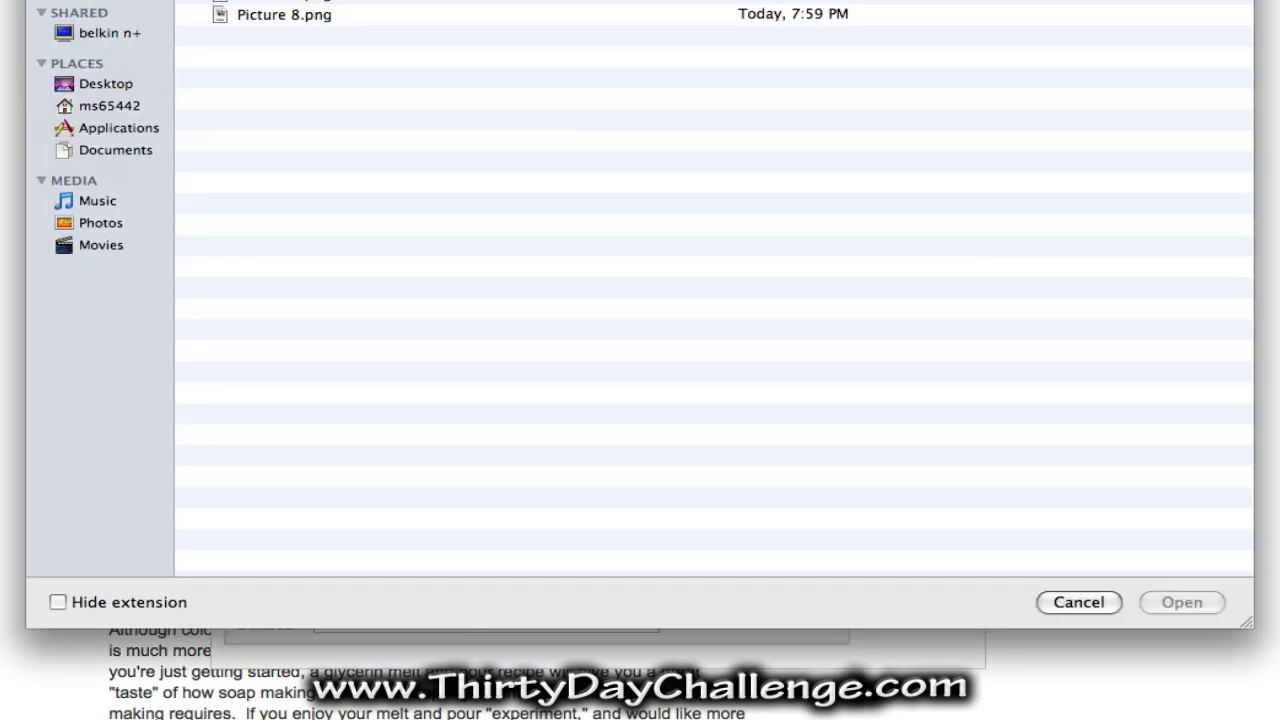
left_click(1182, 602)
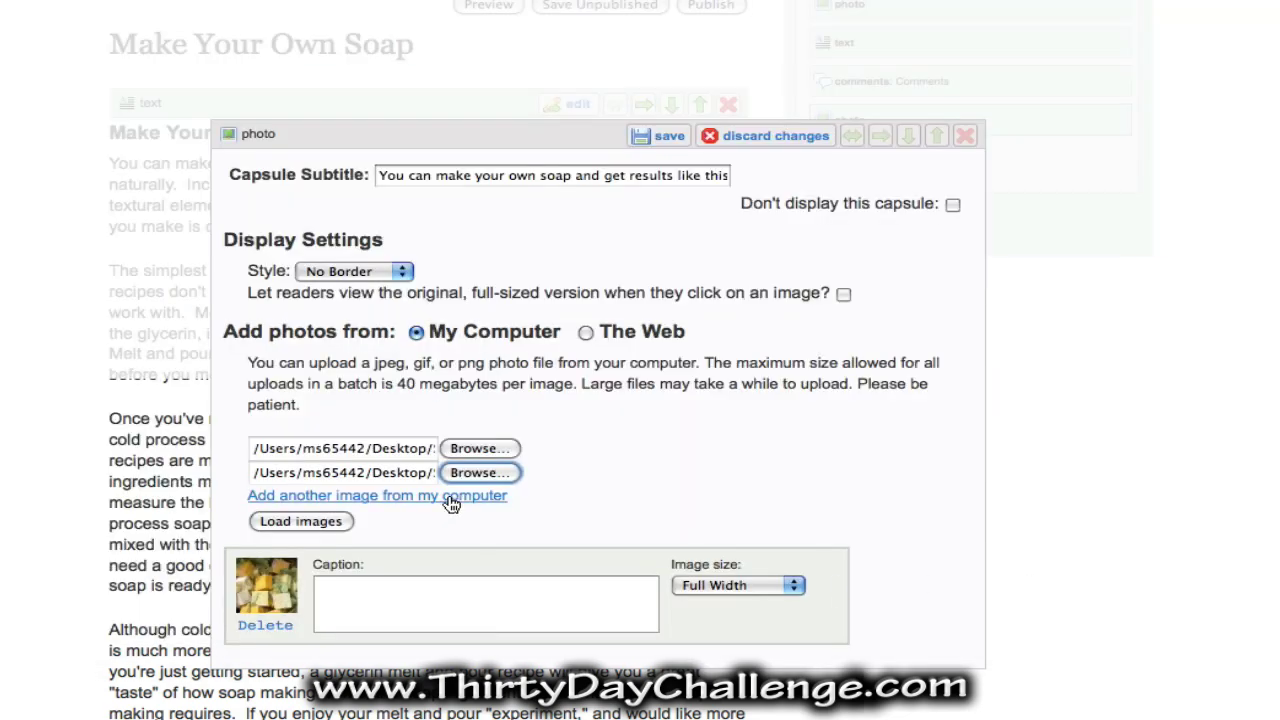
left_click(497, 495)
left_click(478, 497)
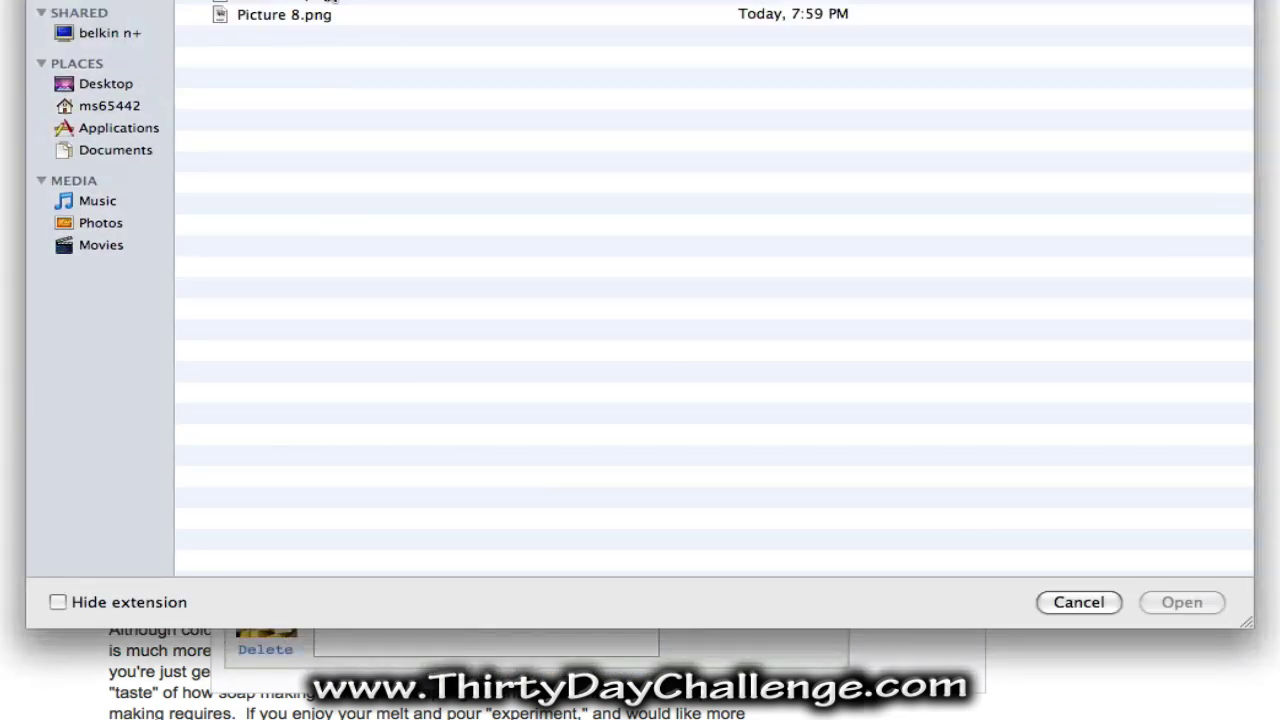
left_click(329, 13)
left_click(1182, 602)
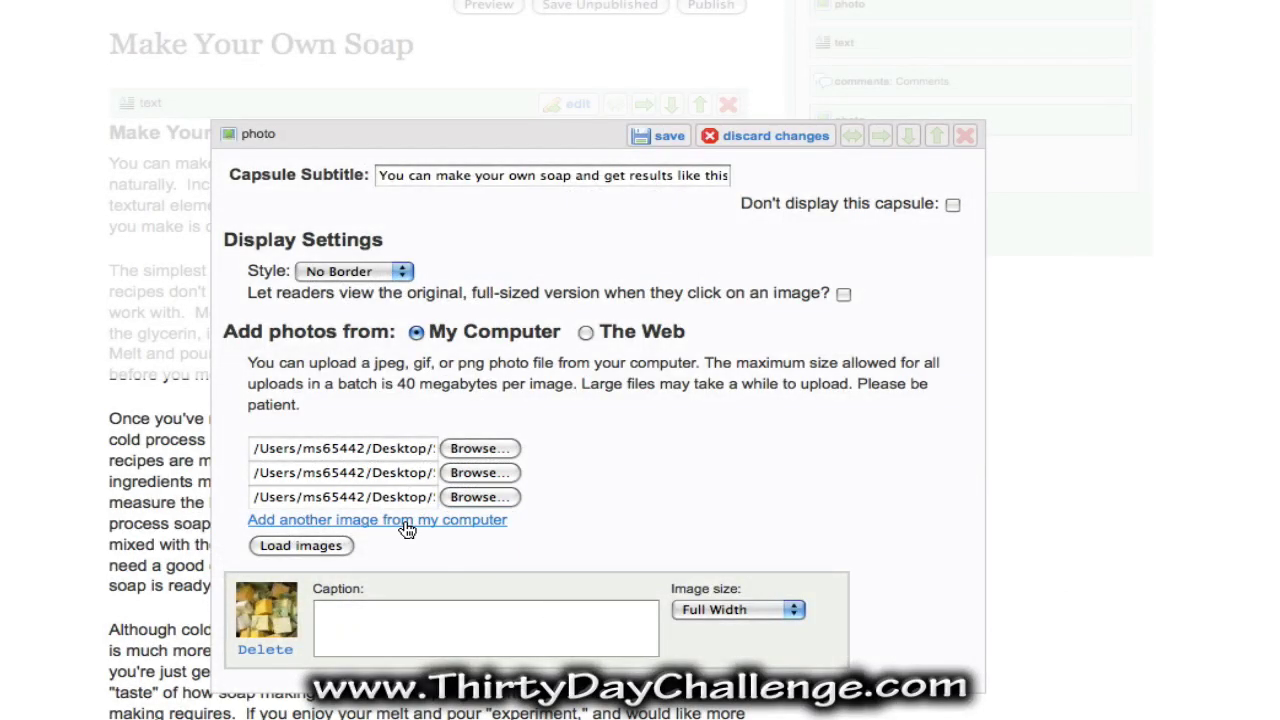
Add Picture 8.png as the fourth upload file and load the images into the photo capsule
left_click(400, 520)
left_click(455, 524)
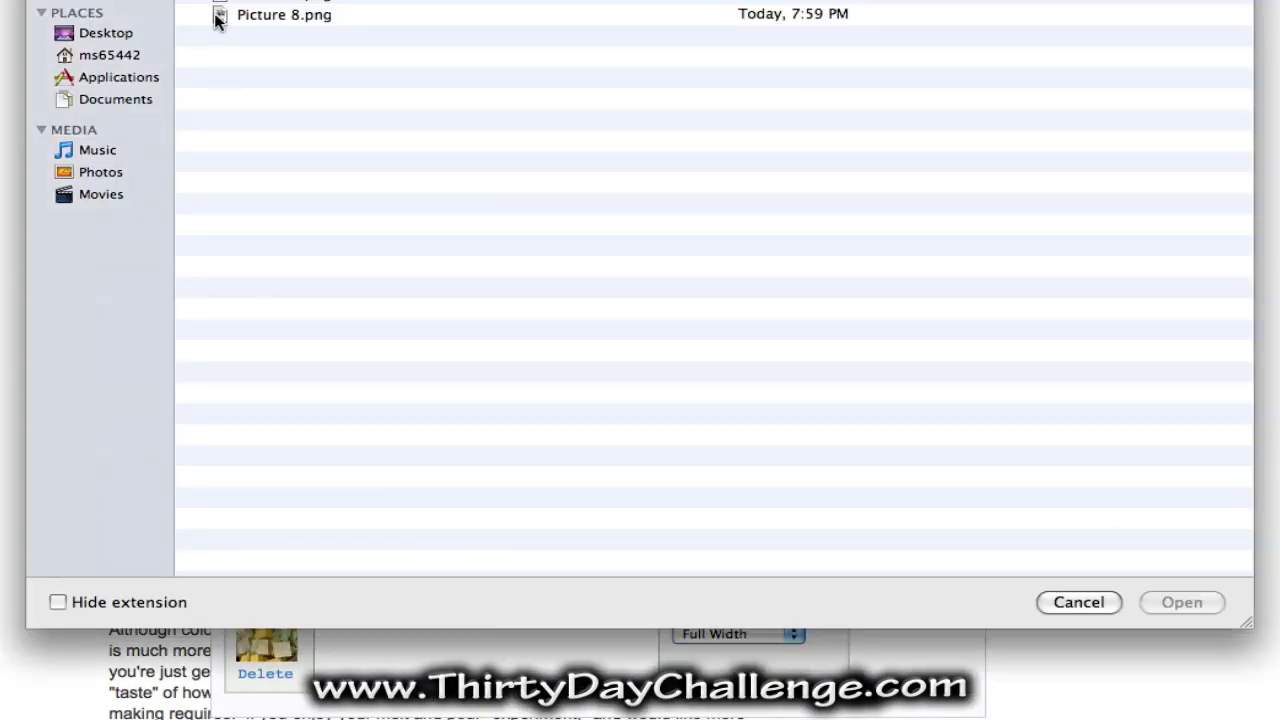
left_click(220, 17)
left_click(1165, 602)
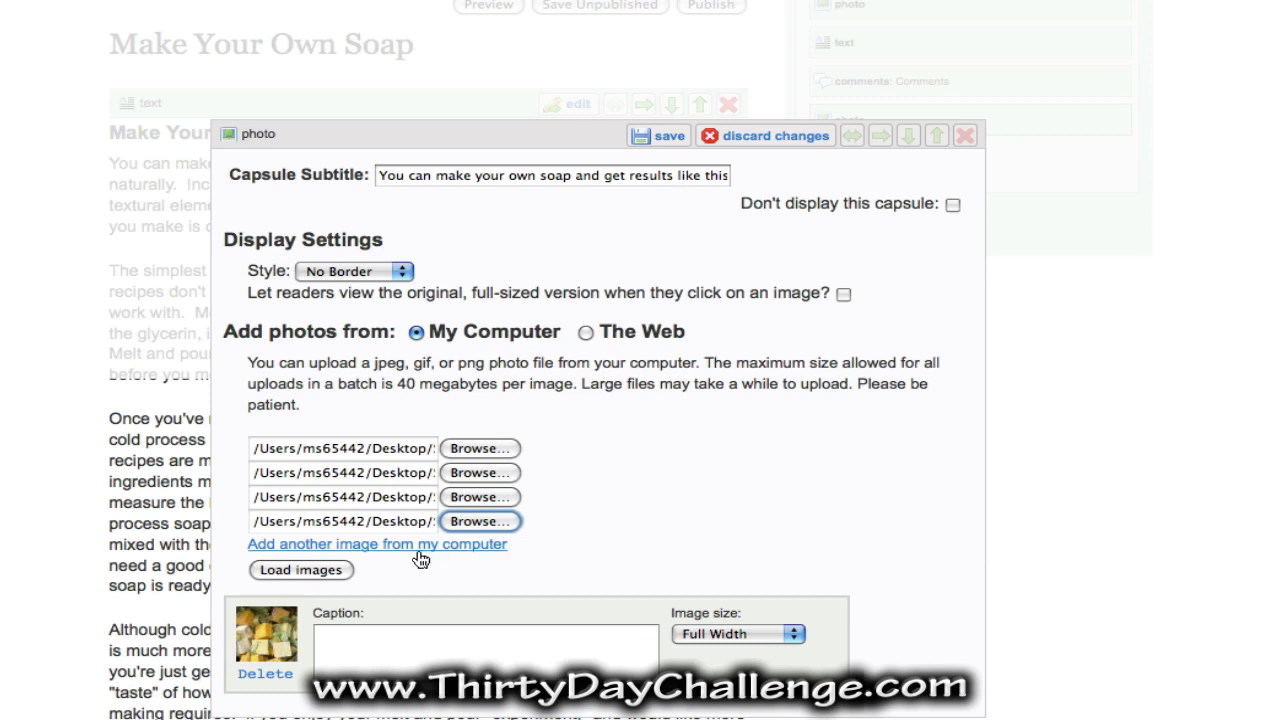
left_click(314, 572)
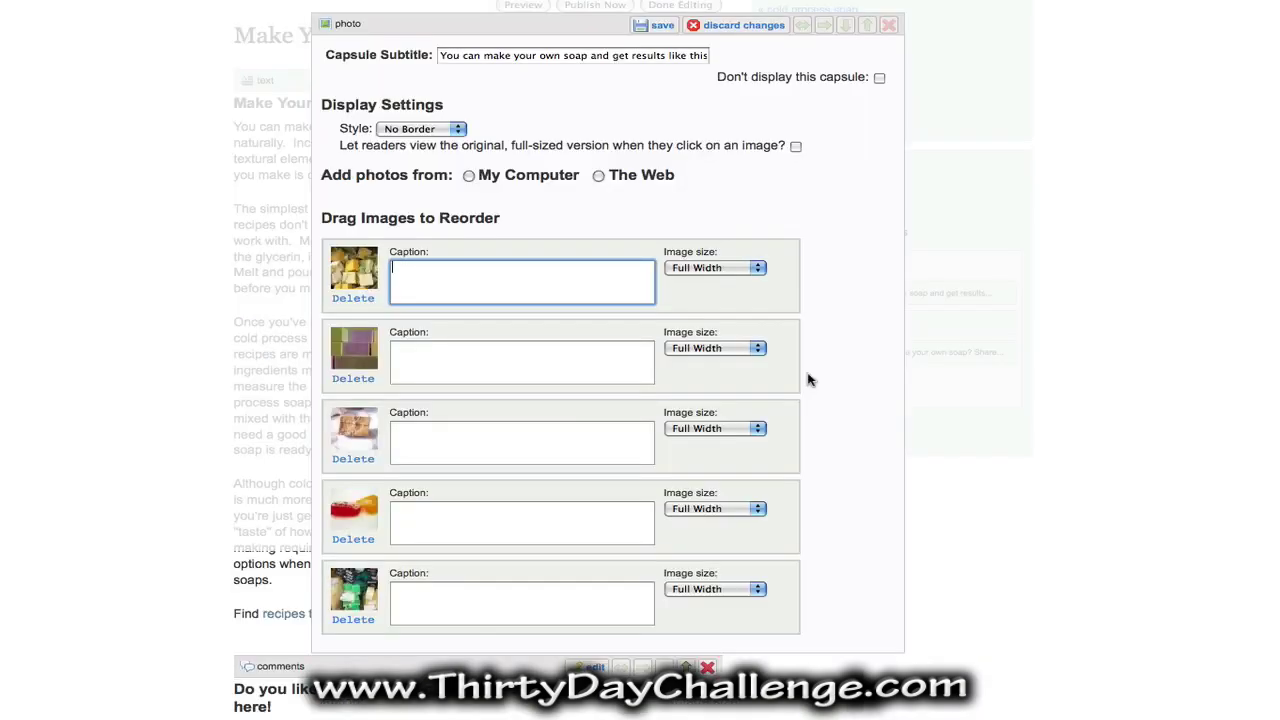
Set the image size of all five soap photos to Quarter Width and save the photo capsule
left_click(734, 268)
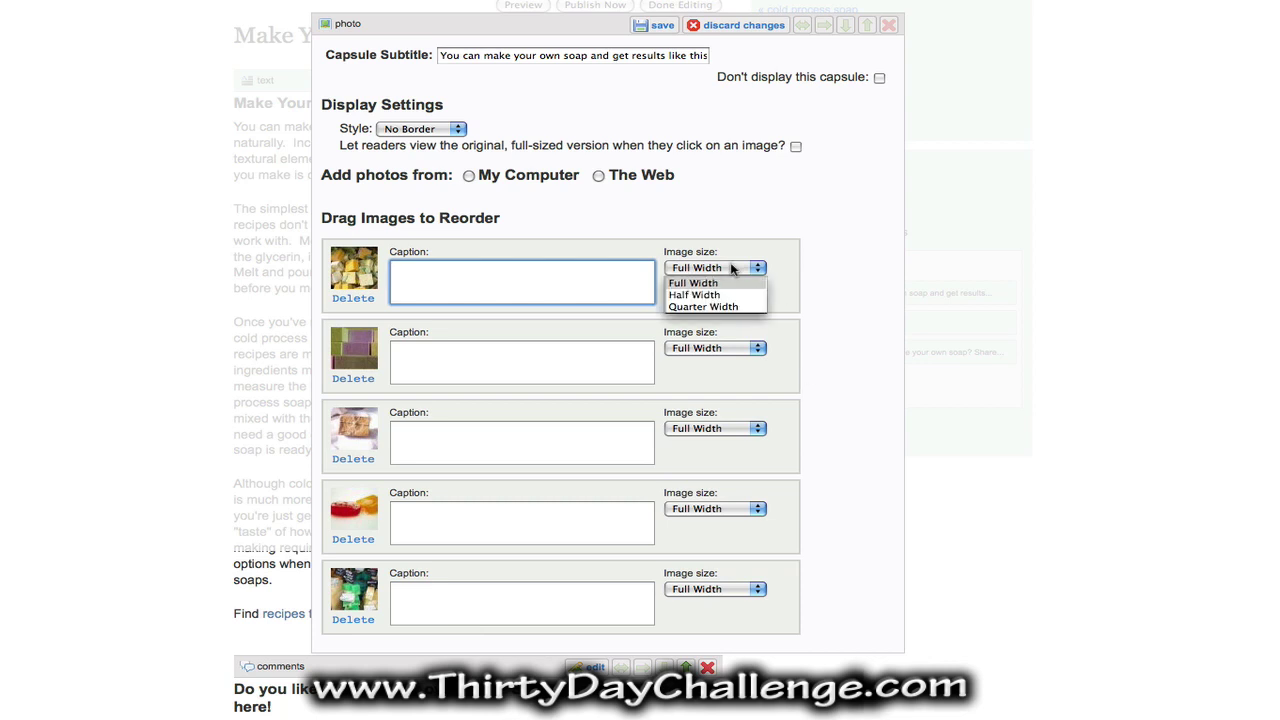
left_click(703, 307)
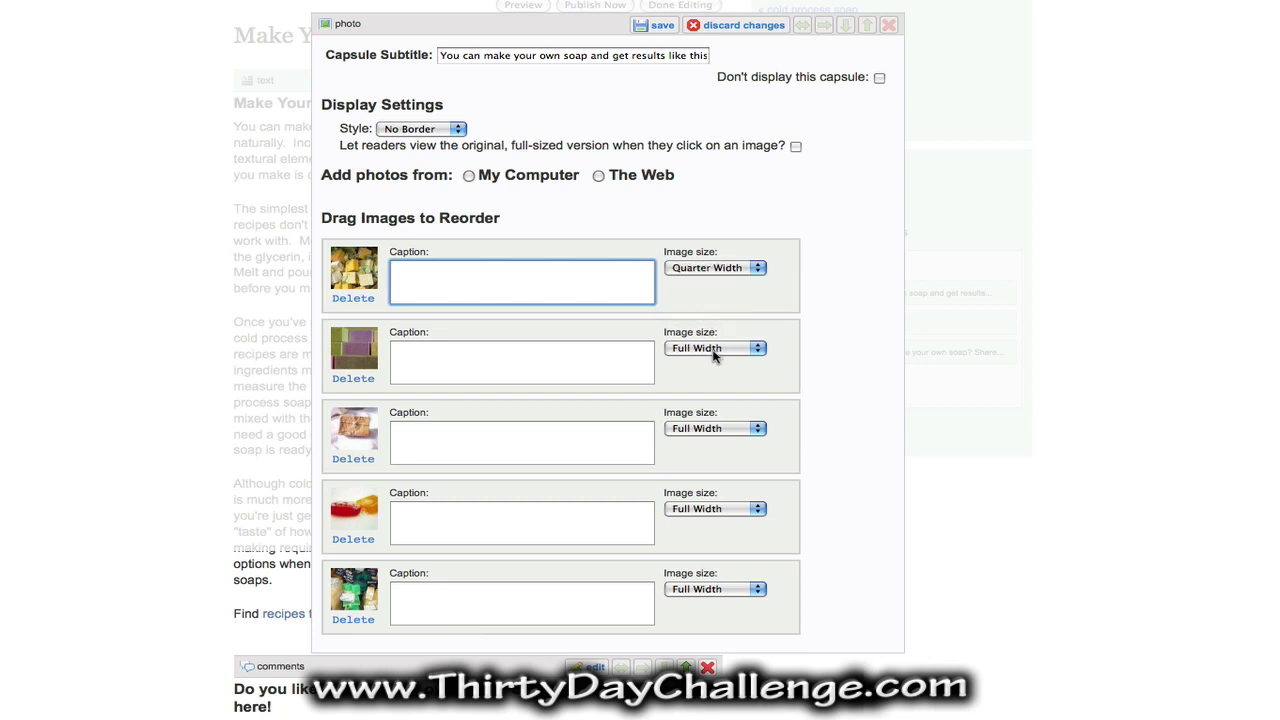
left_click(714, 350)
left_click(705, 387)
left_click(714, 428)
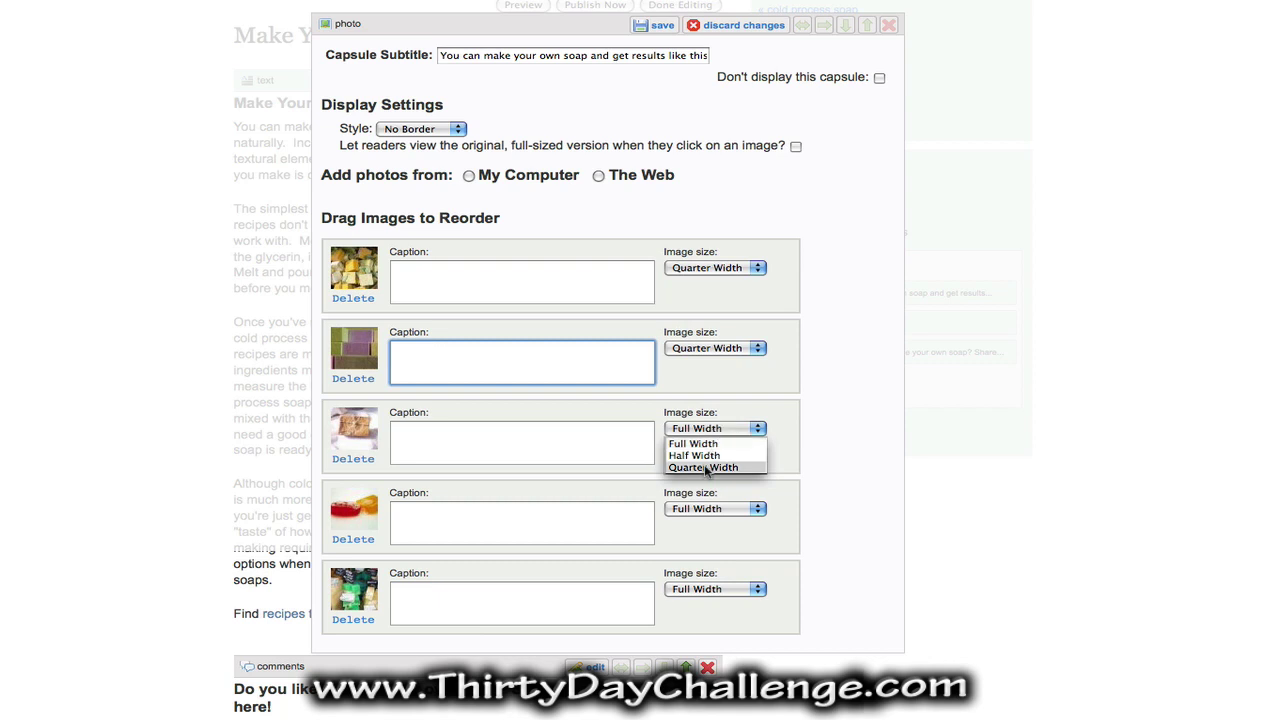
left_click(703, 467)
left_click(706, 510)
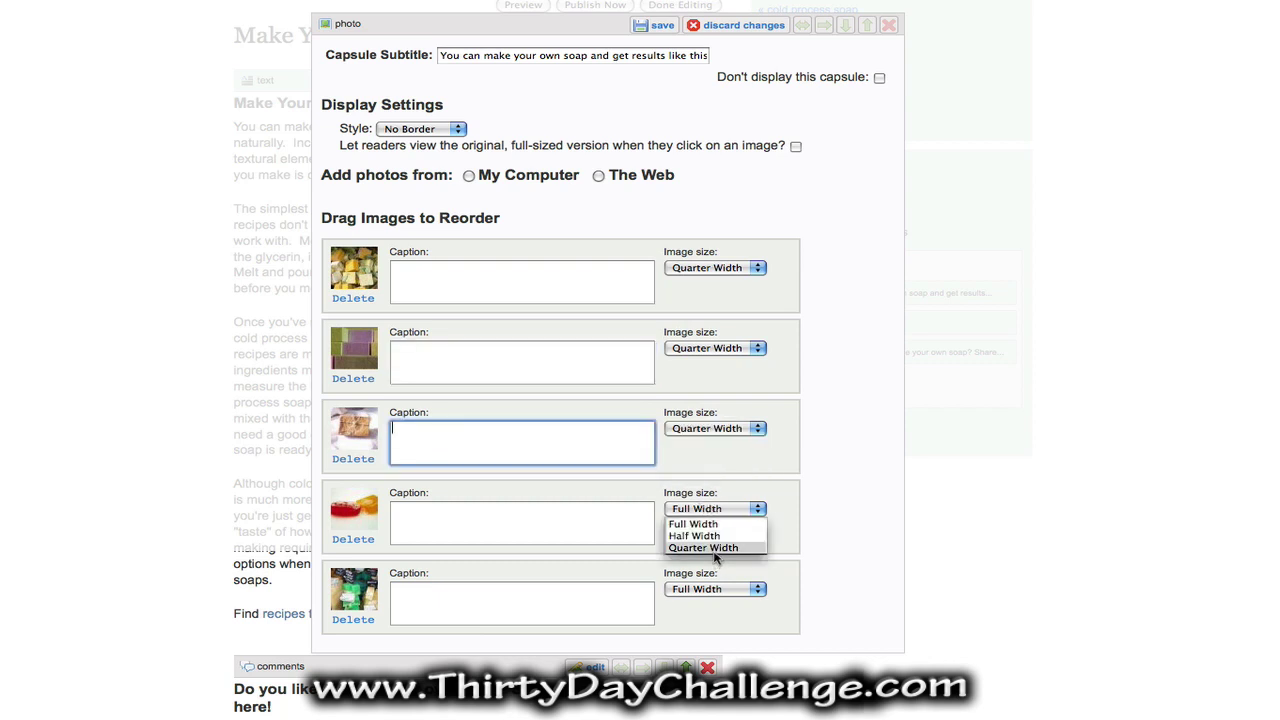
left_click(712, 548)
left_click(706, 590)
left_click(703, 628)
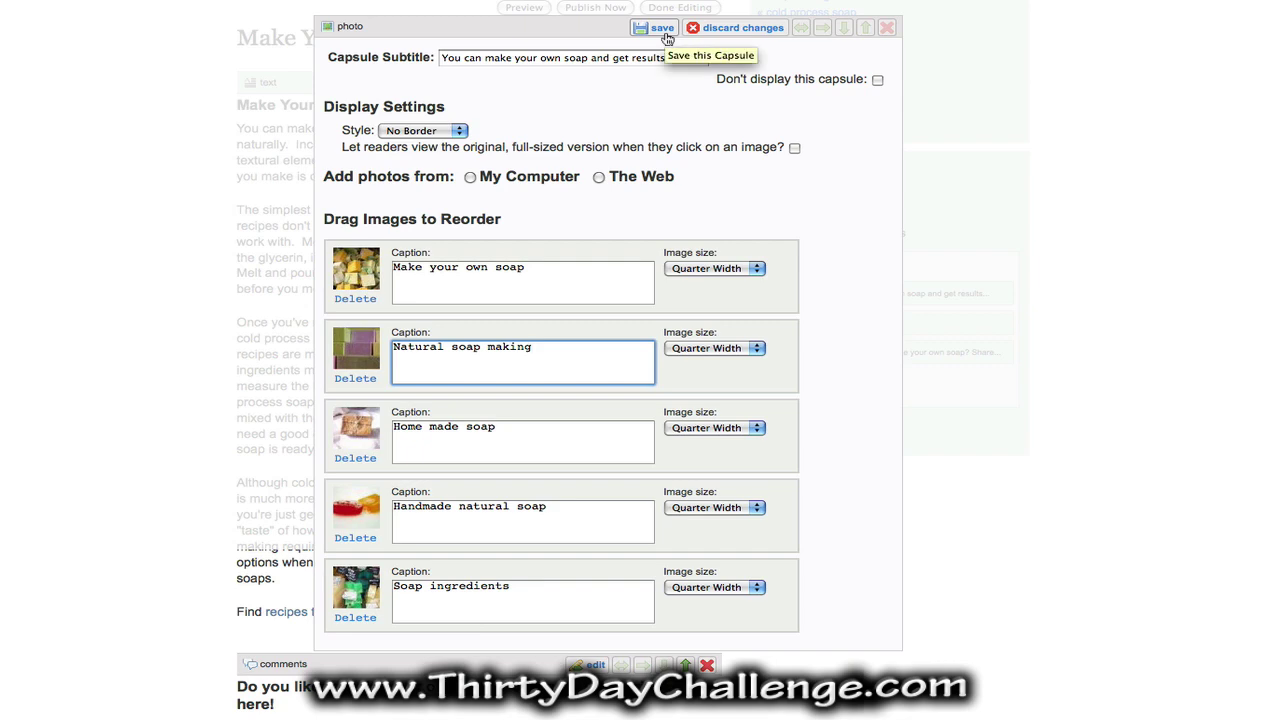
left_click(656, 25)
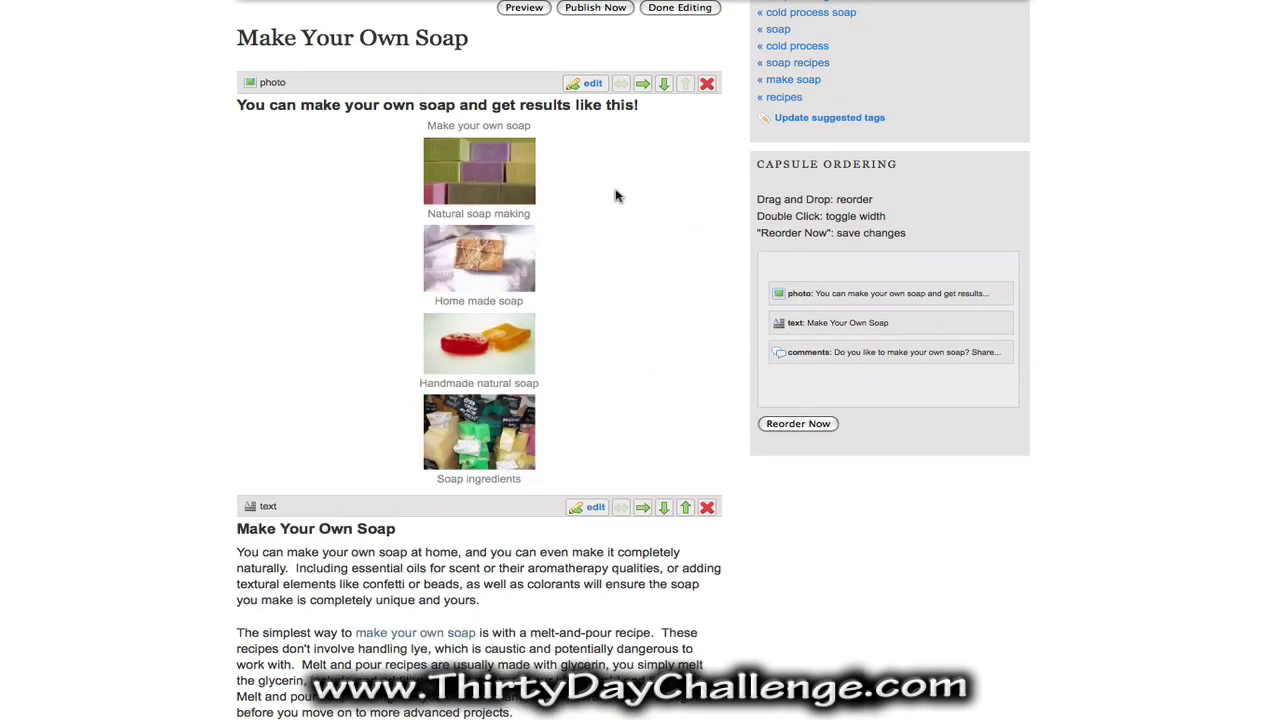